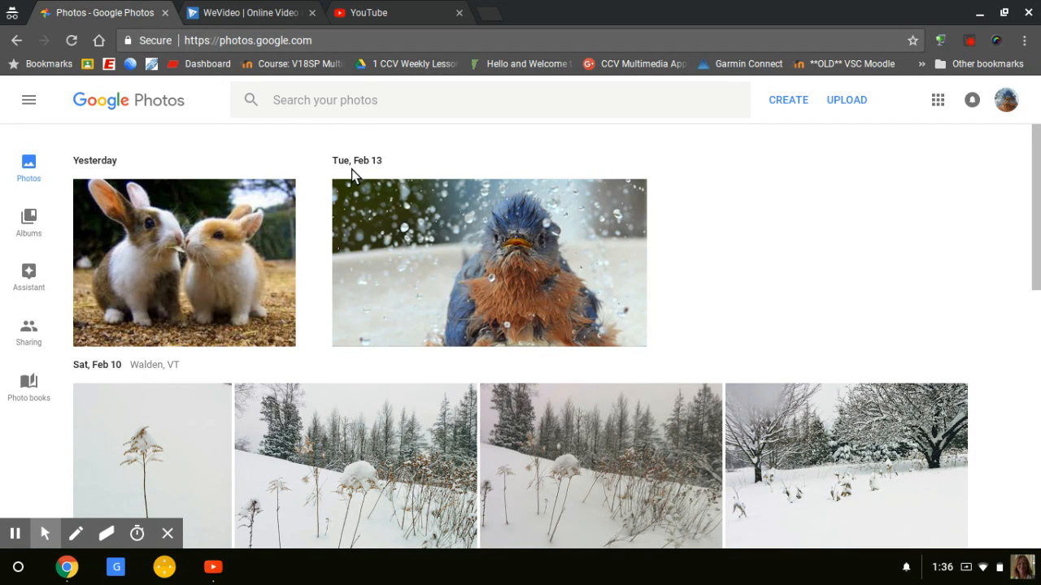
Look through the photo library, including all the photos in the Vermont Snow album.
scroll(520, 146, "down", 3)
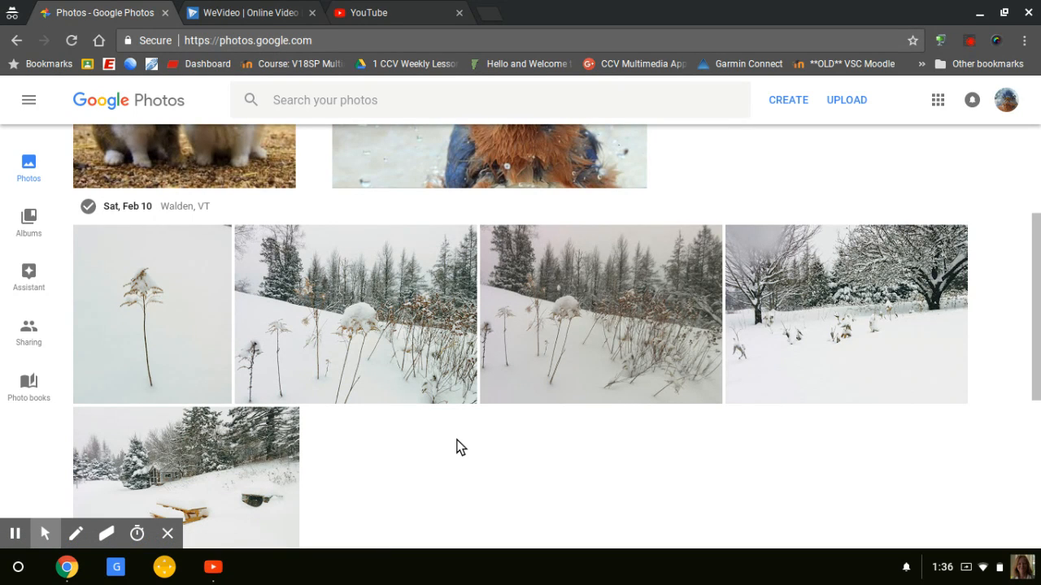
scroll(456, 446, "down", 5)
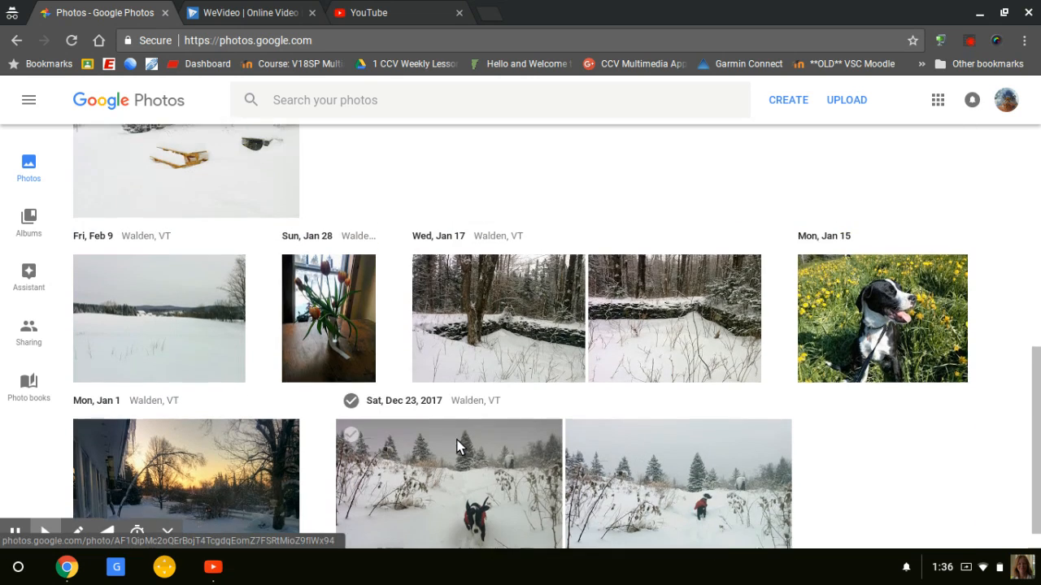
scroll(456, 447, "up", 3)
left_click(31, 232)
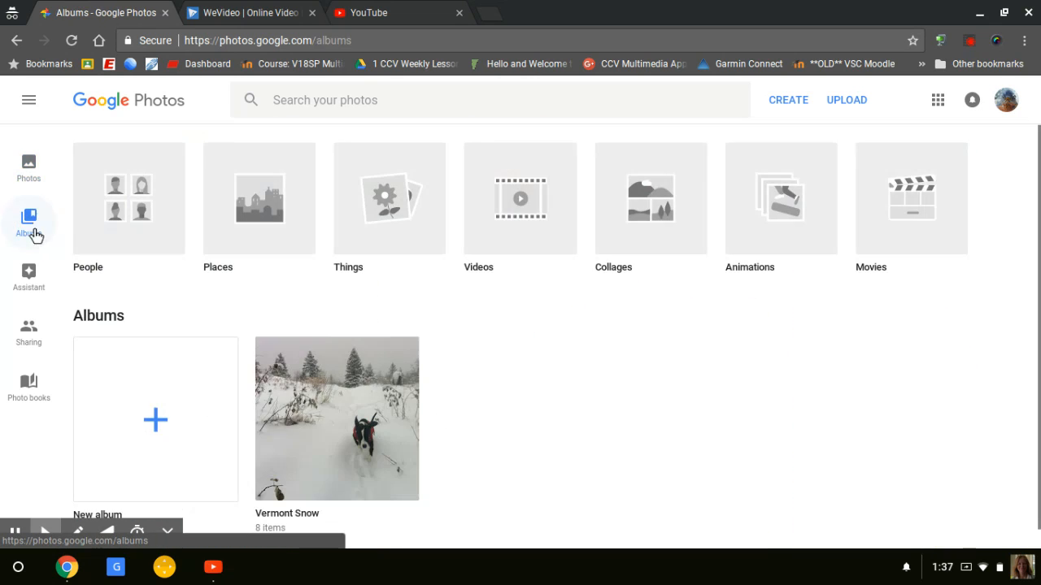
left_click(379, 389)
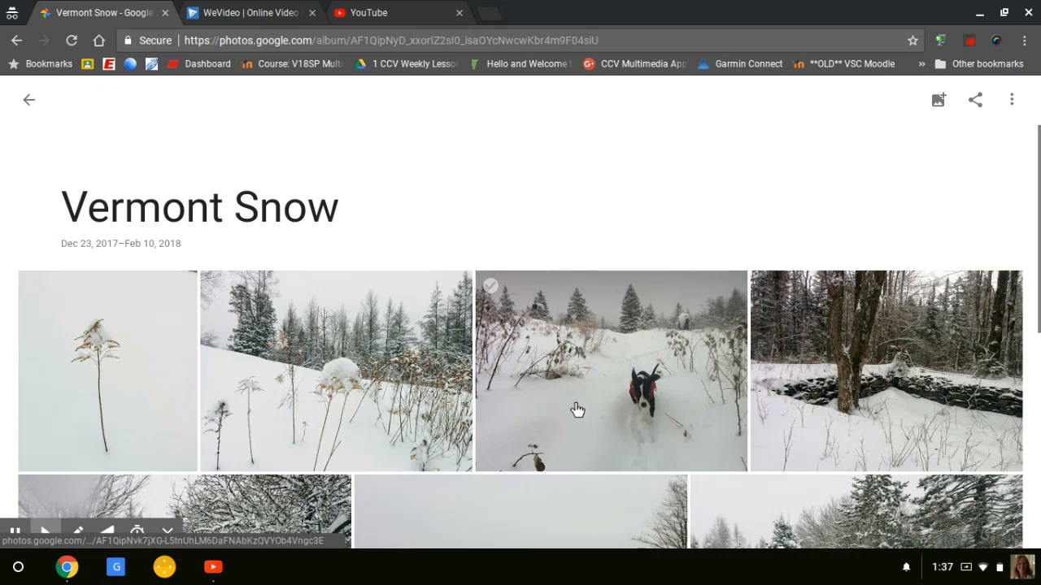
scroll(577, 409, "down", 3)
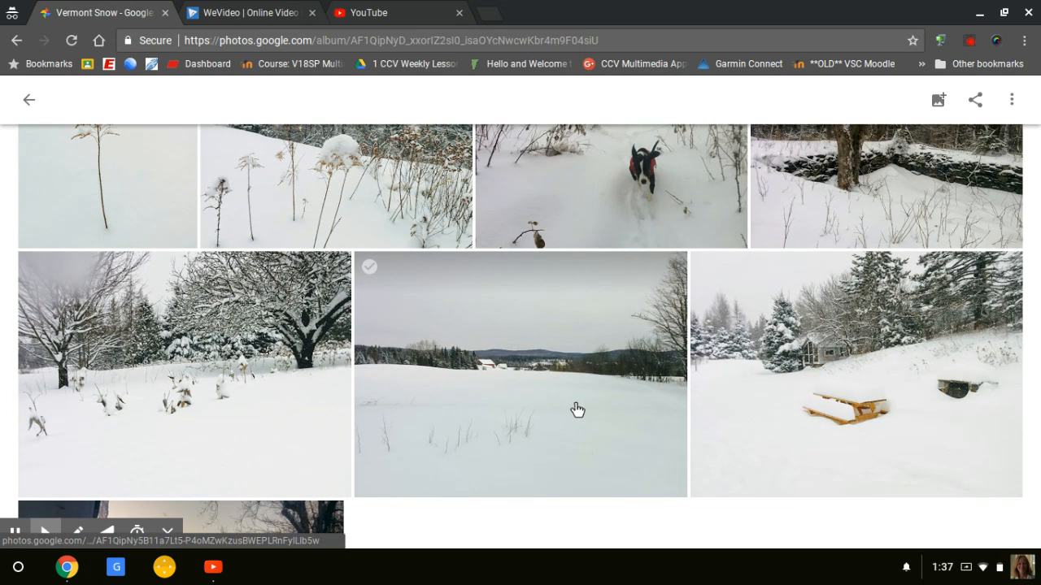
scroll(576, 409, "down", 3)
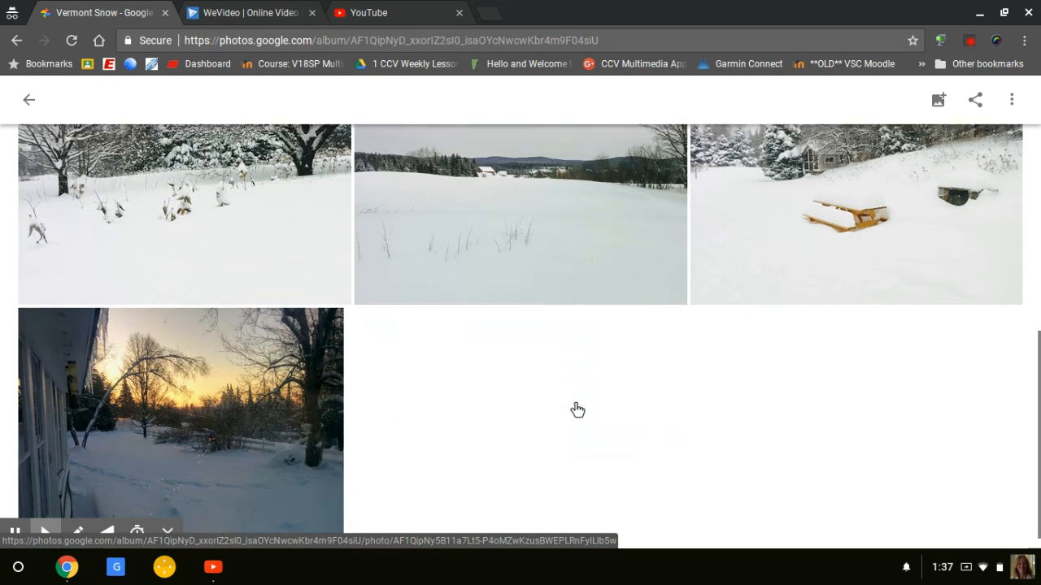
scroll(575, 407, "up", 5)
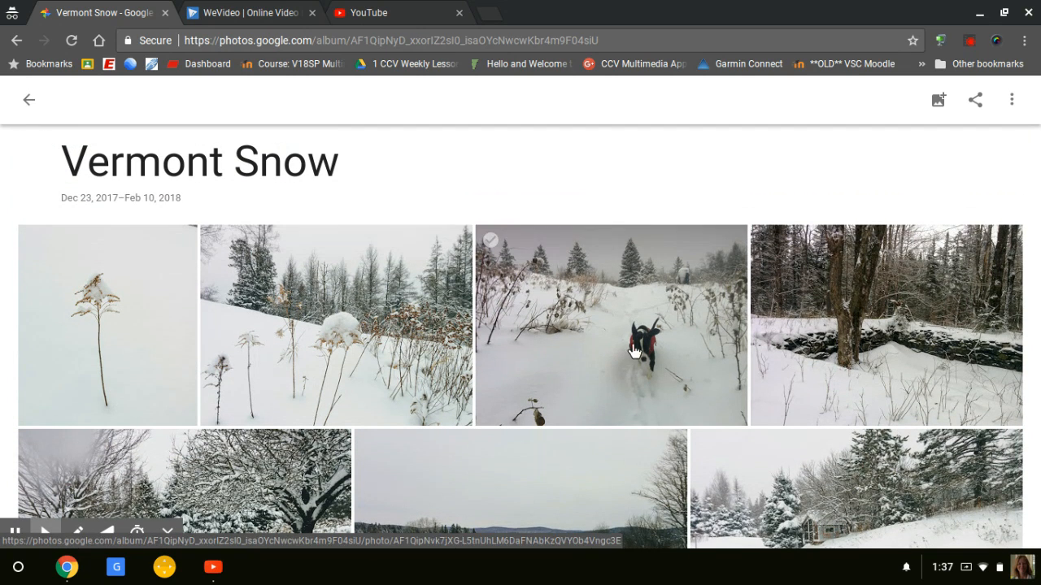
scroll(641, 351, "down", 2)
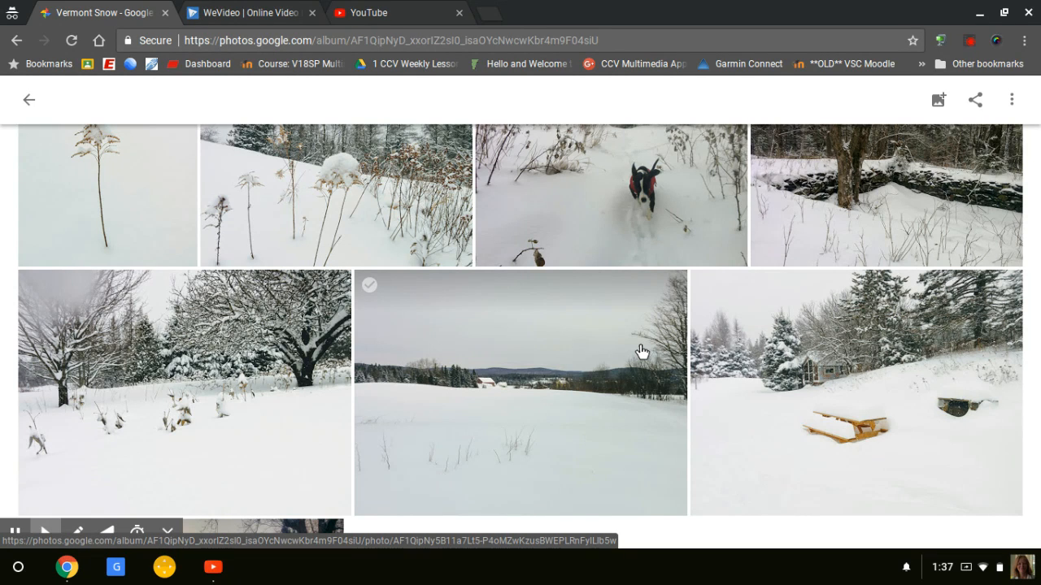
Switch to WeVideo and log in with the Google account.
left_click(285, 23)
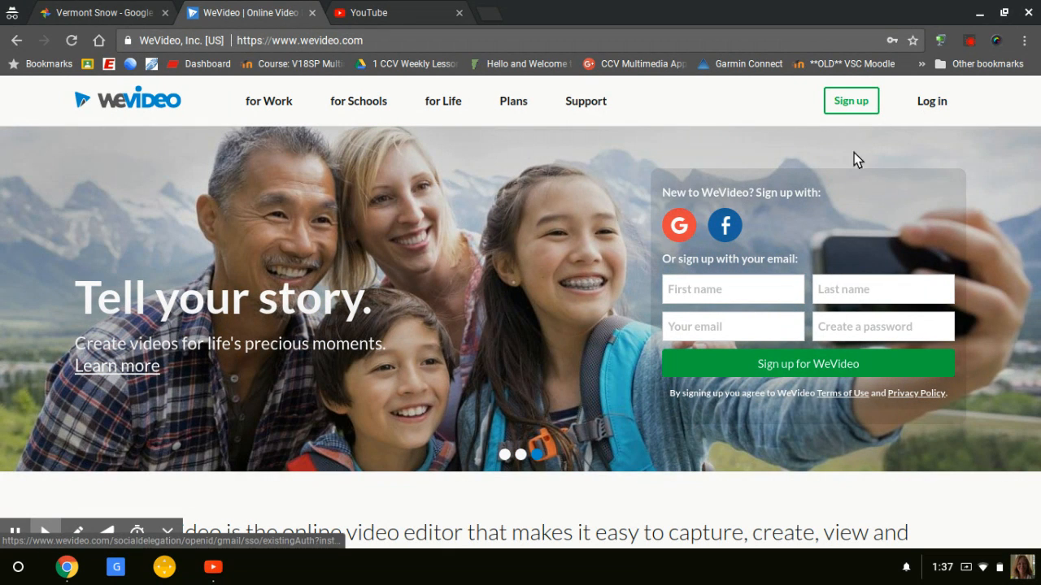
left_click(927, 104)
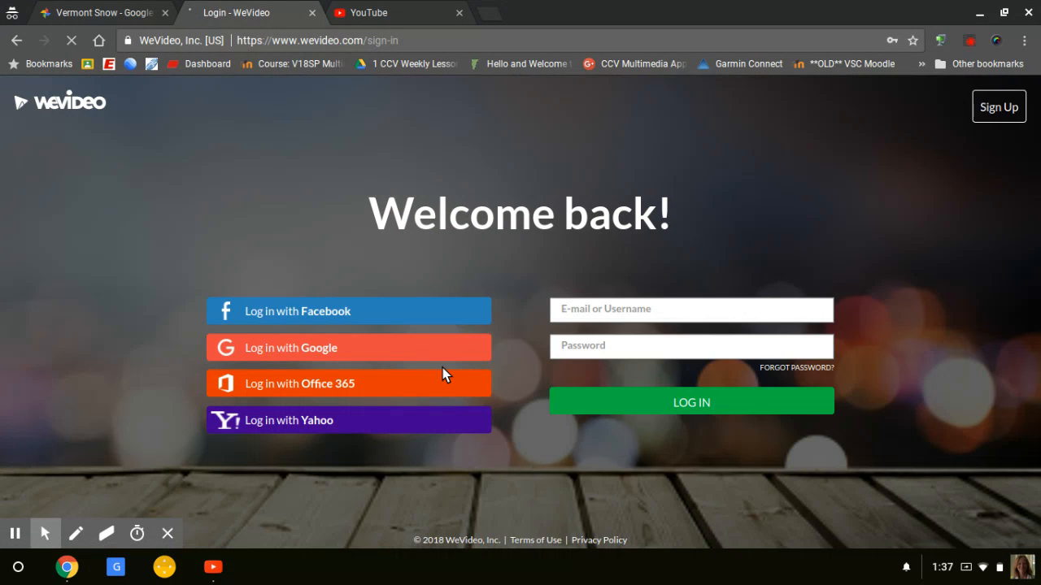
left_click(324, 351)
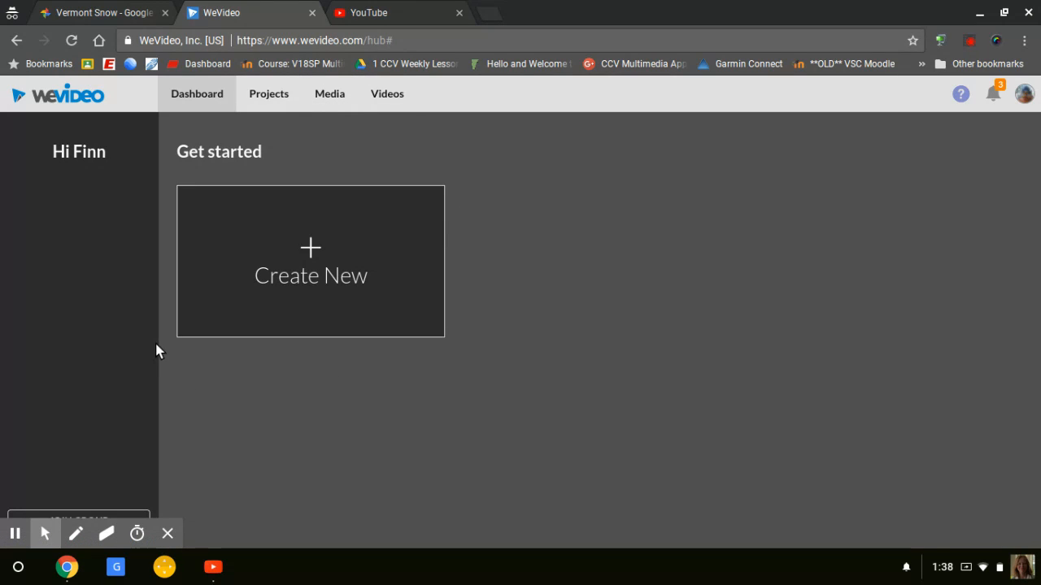
Check the personal projects and the projects shared with the account, and return to the dashboard.
left_click(269, 99)
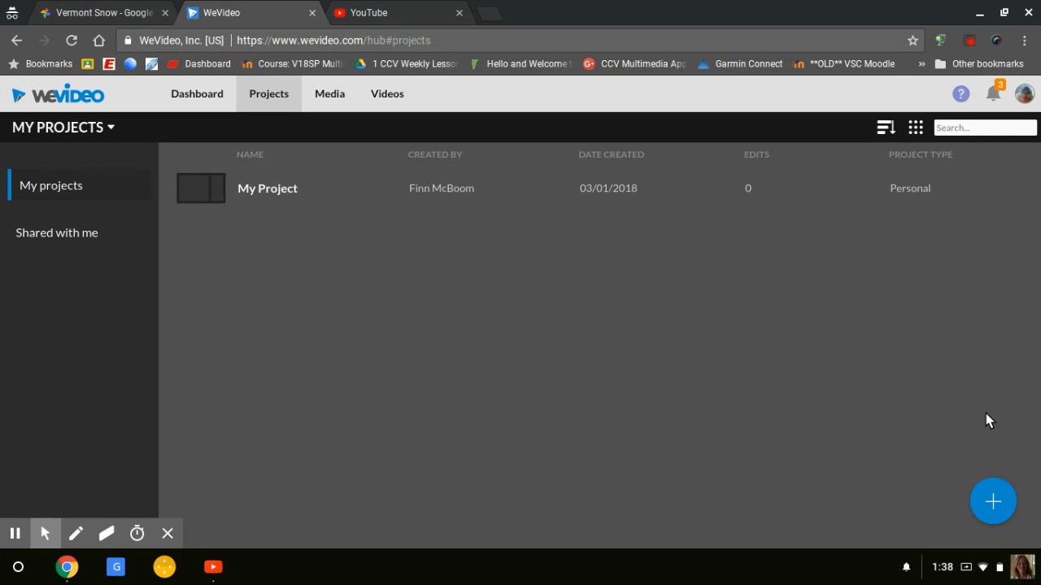
mouse_move(998, 496)
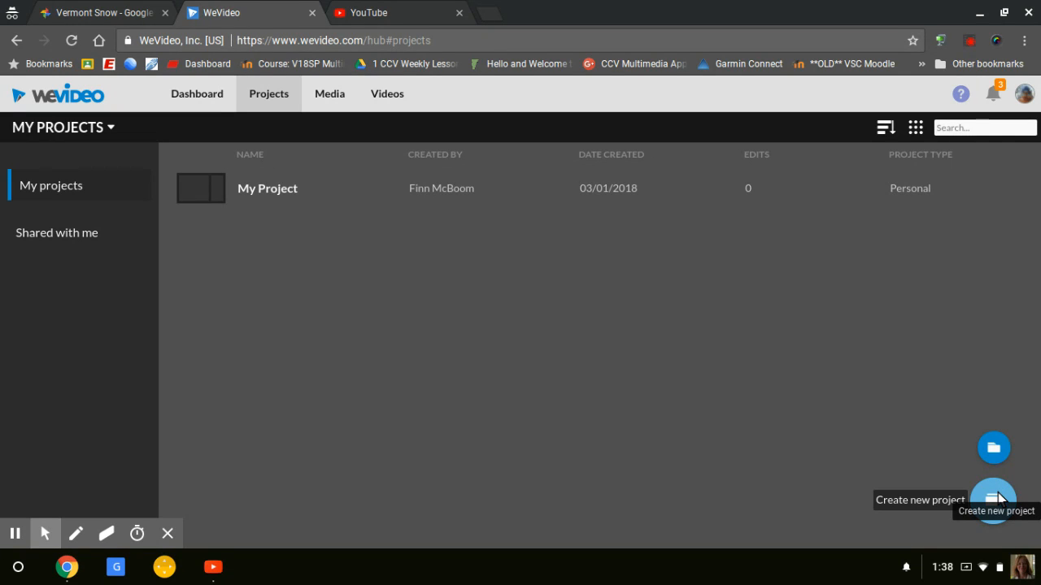
left_click(70, 233)
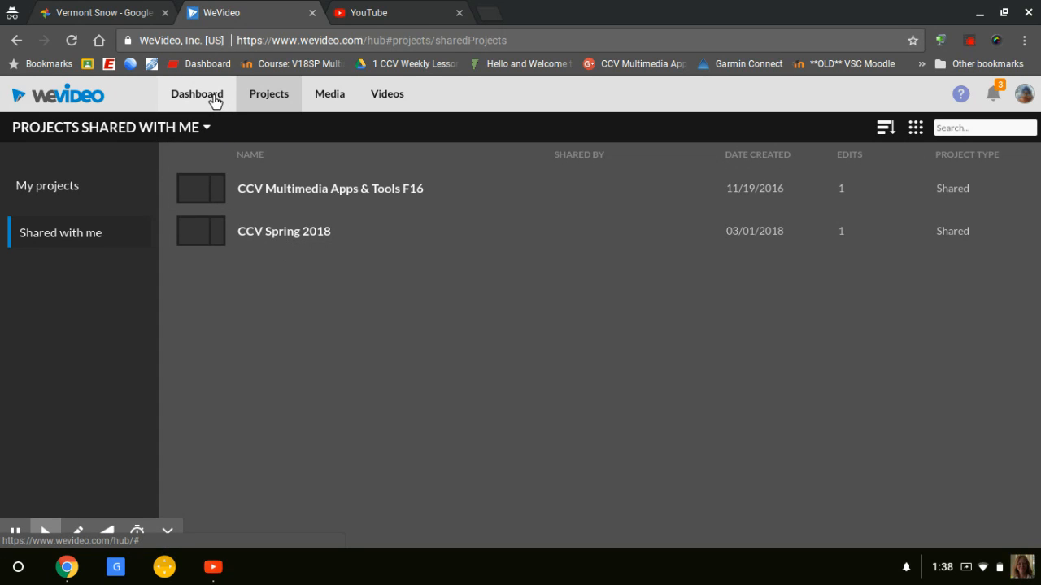
left_click(214, 101)
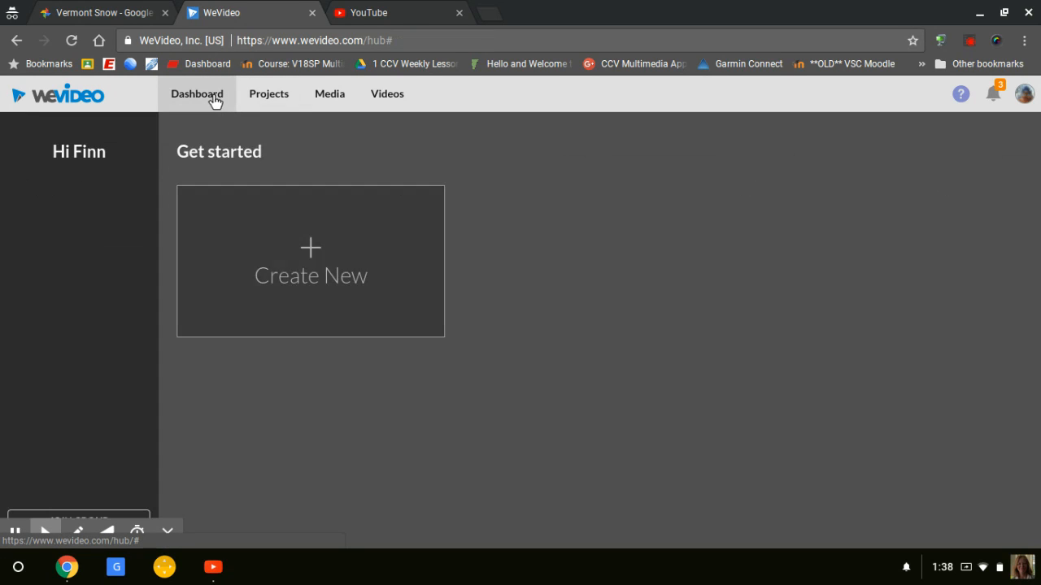
Create a new video edit saved in the shared CCV Spring 2018 project and start editing.
left_click(322, 242)
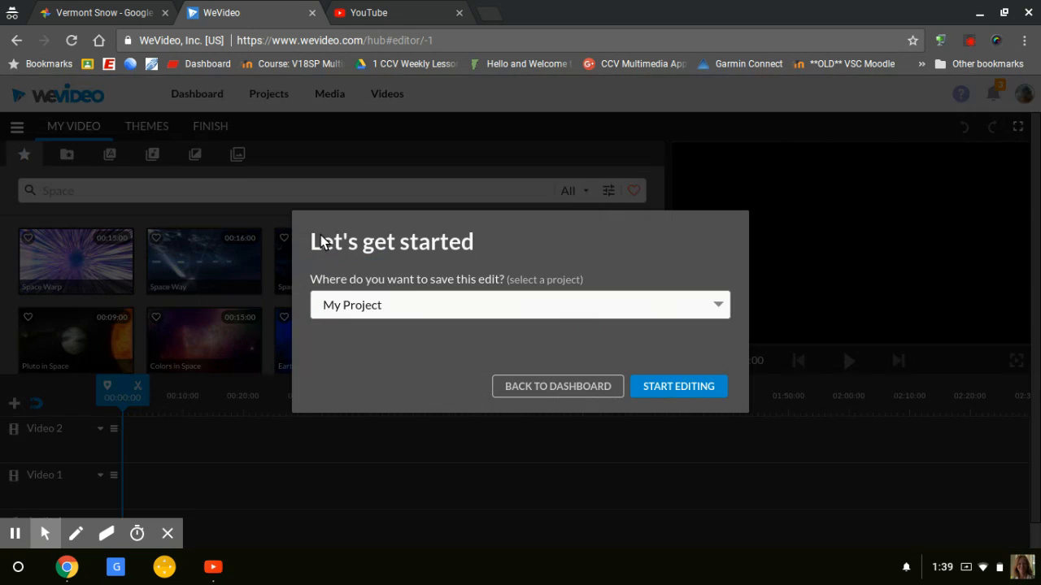
left_click(460, 301)
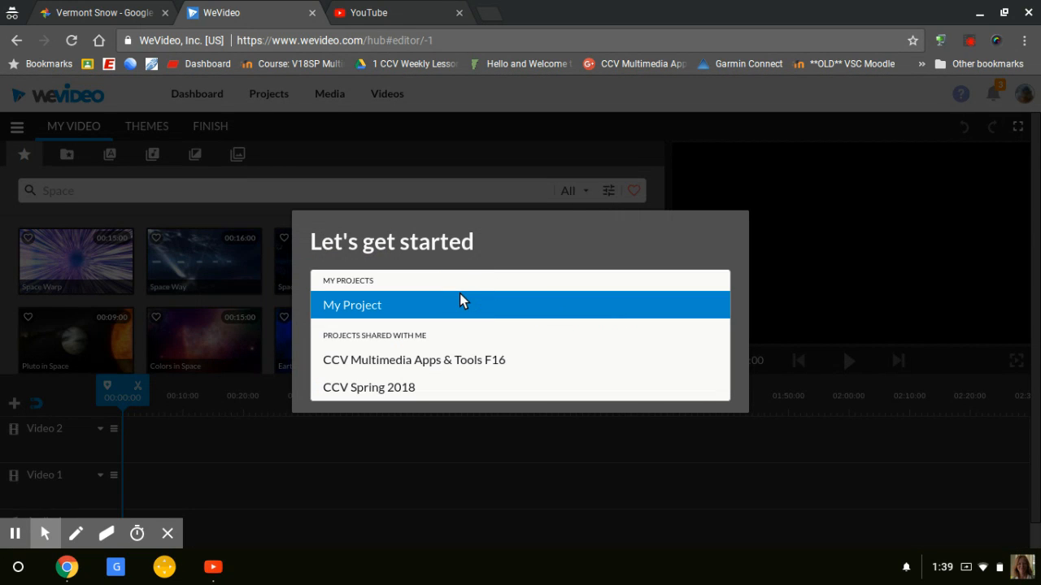
left_click(412, 396)
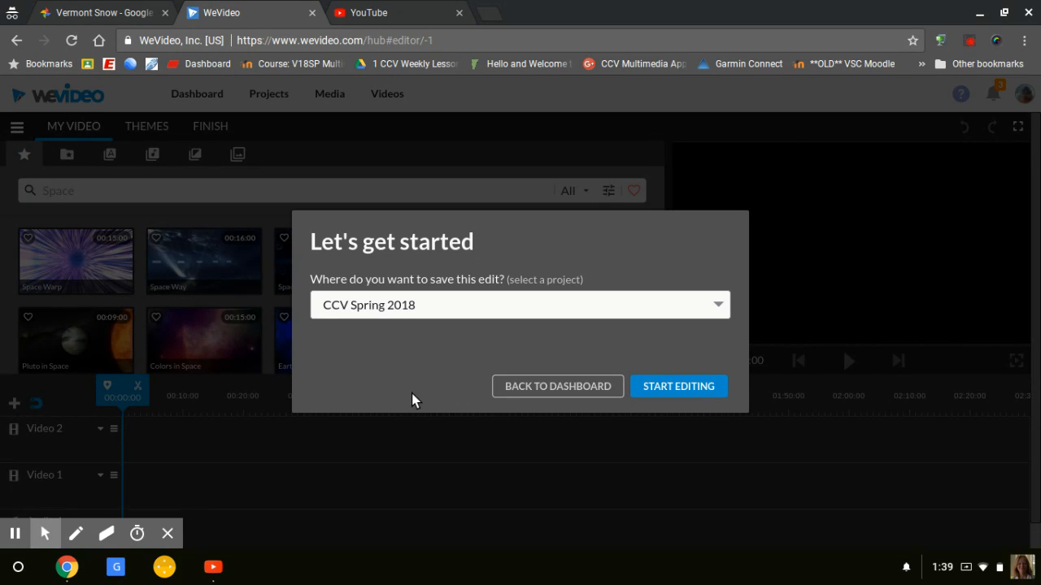
left_click(665, 389)
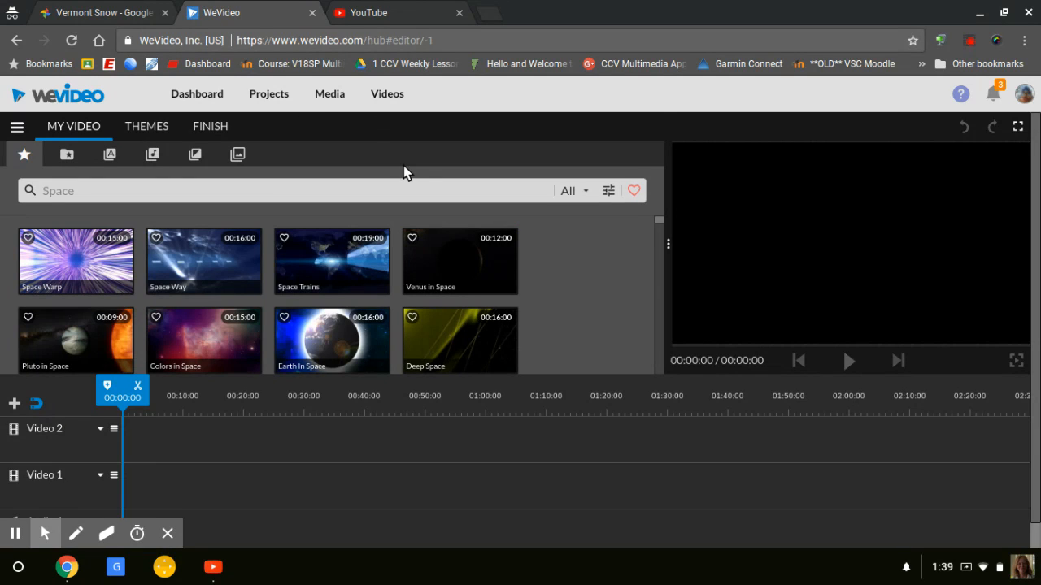
Examine the editor's media folders and its text, audio, transitions and graphics libraries.
scroll(403, 166, "down", 1)
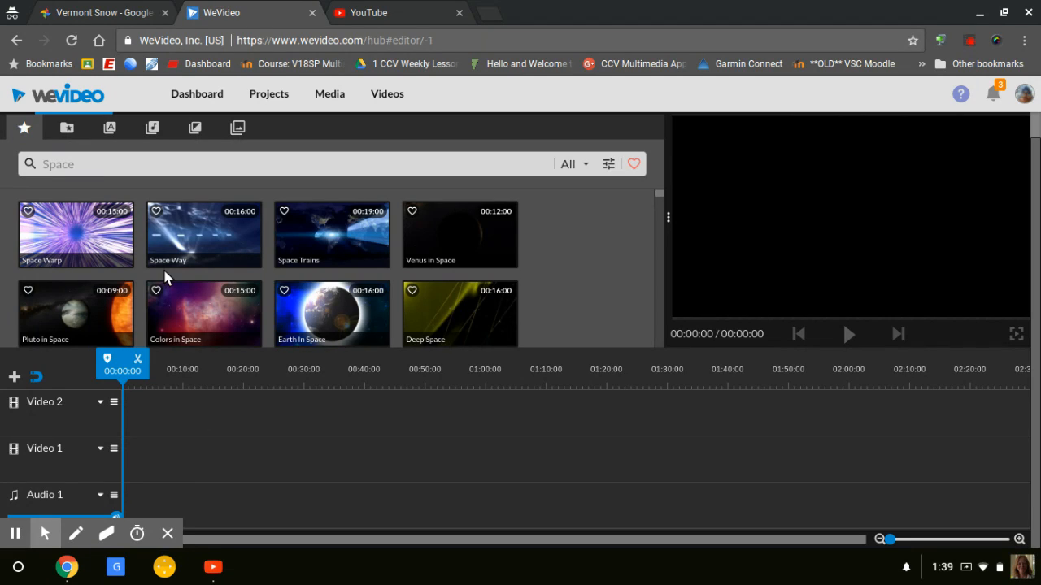
left_click(65, 130)
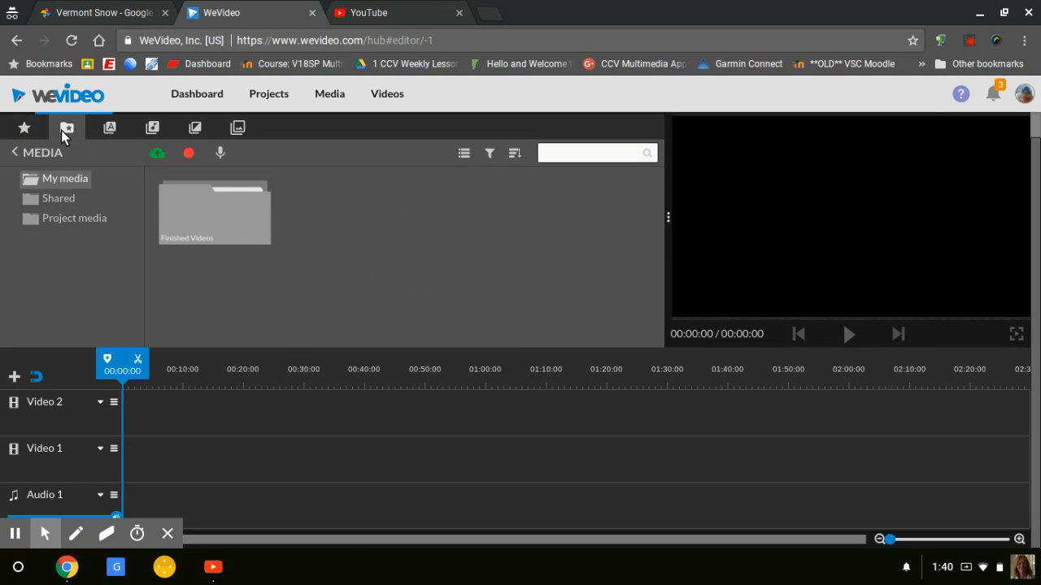
left_click(70, 221)
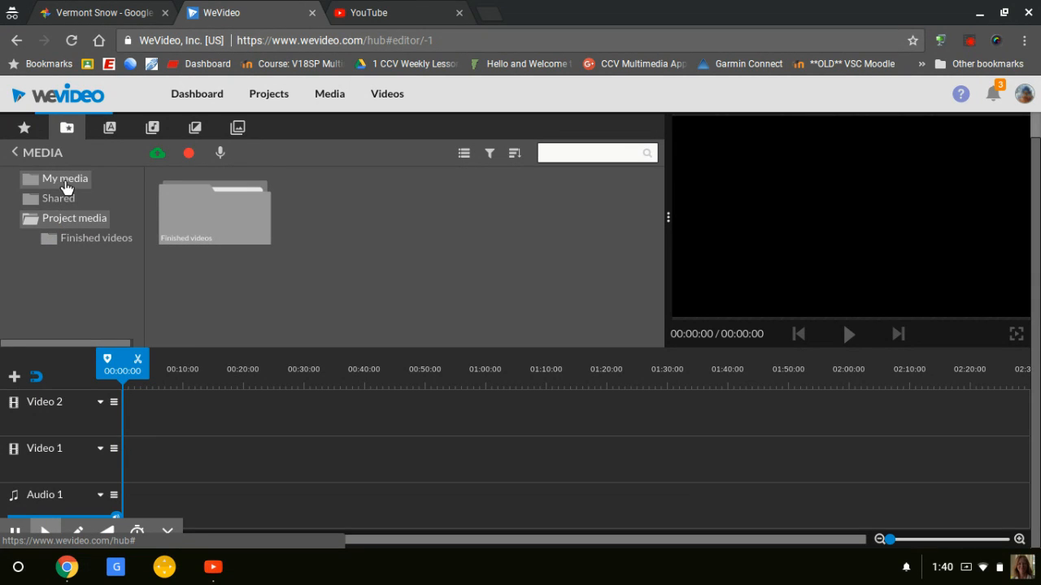
left_click(65, 186)
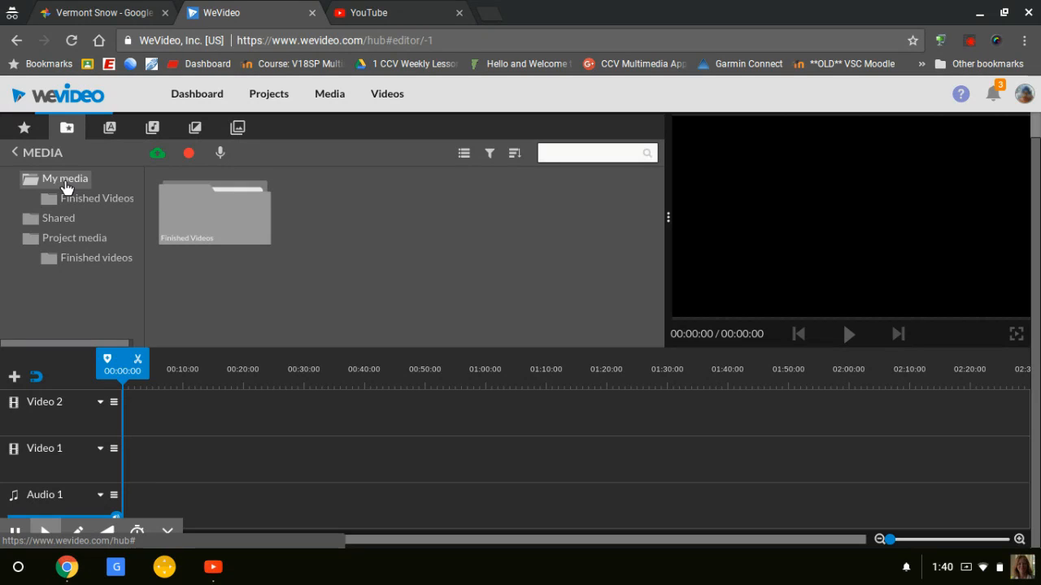
left_click(110, 129)
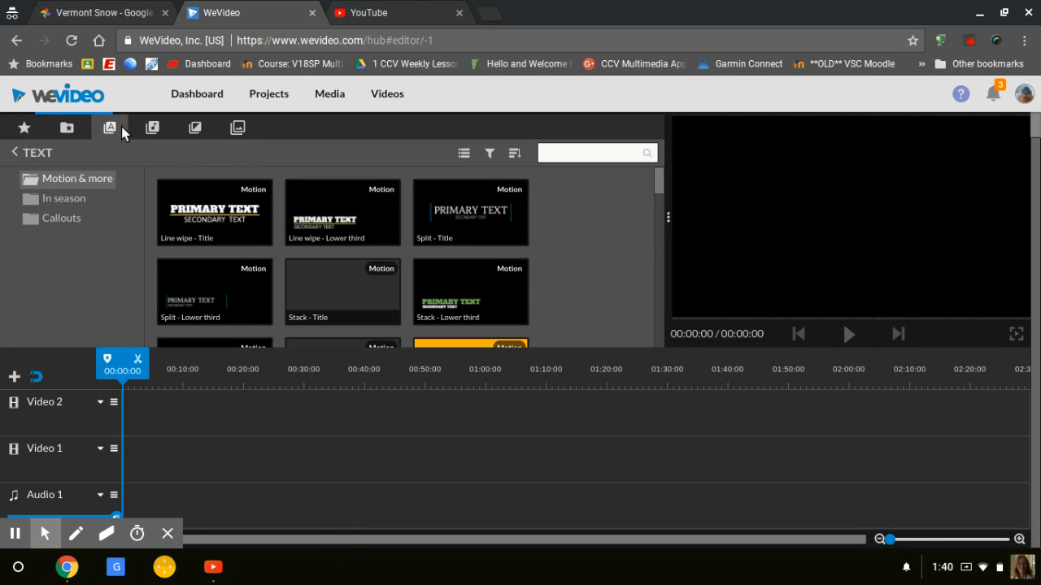
left_click(150, 128)
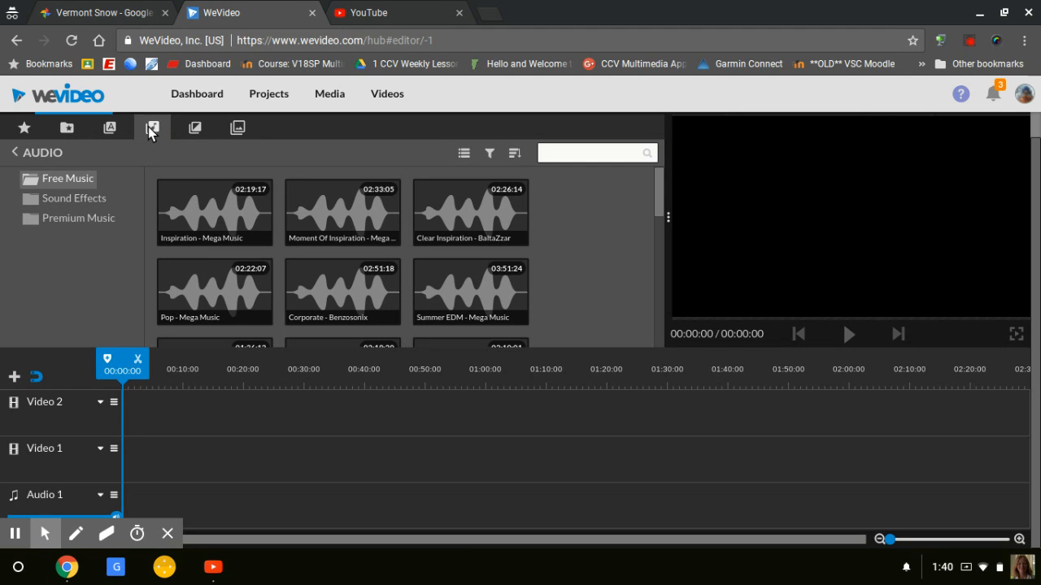
left_click(196, 129)
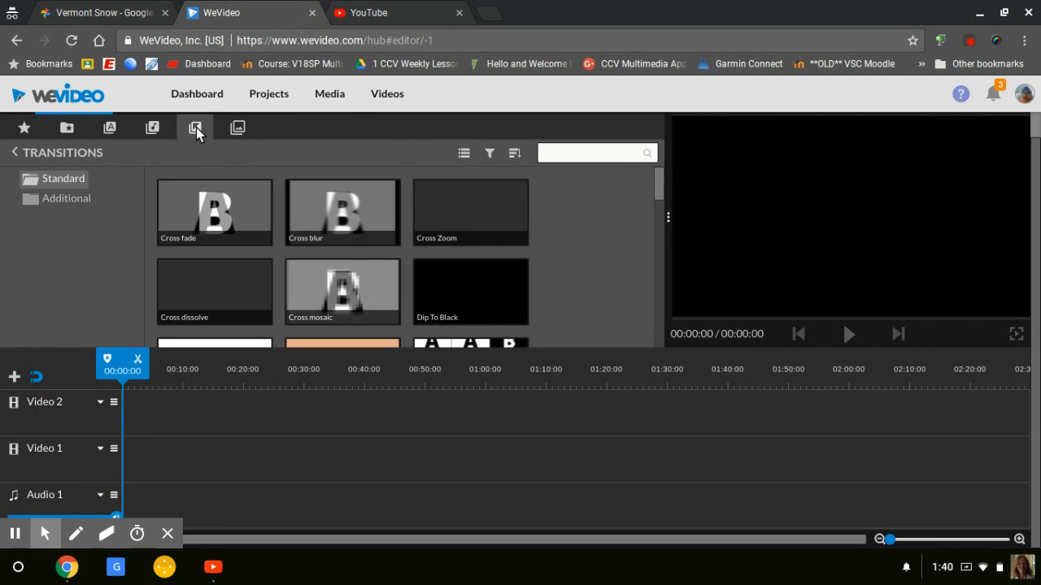
left_click(237, 128)
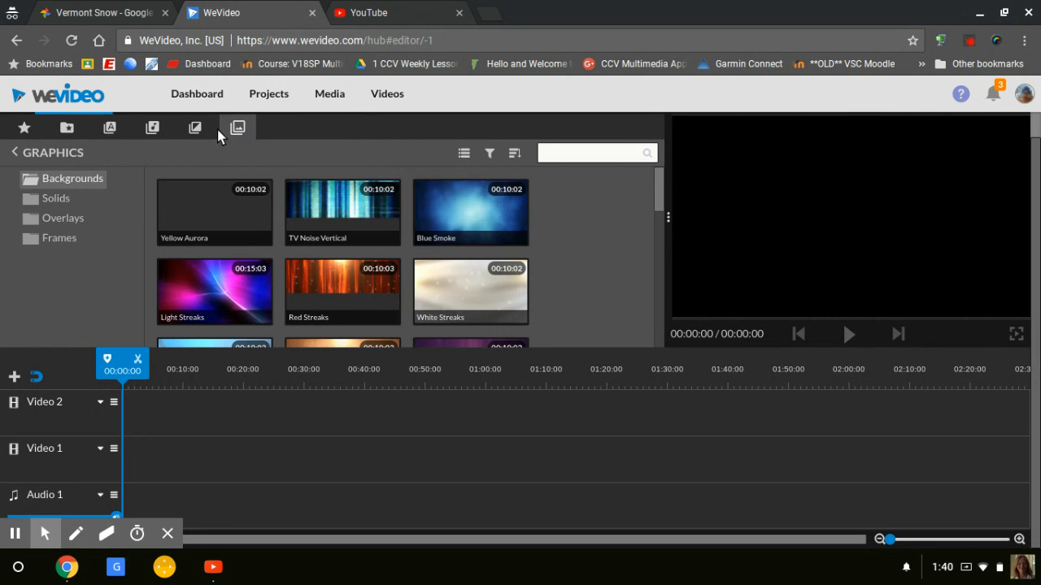
Start a media import from Google Photos into My media and open the Vermont Snow album.
left_click(74, 127)
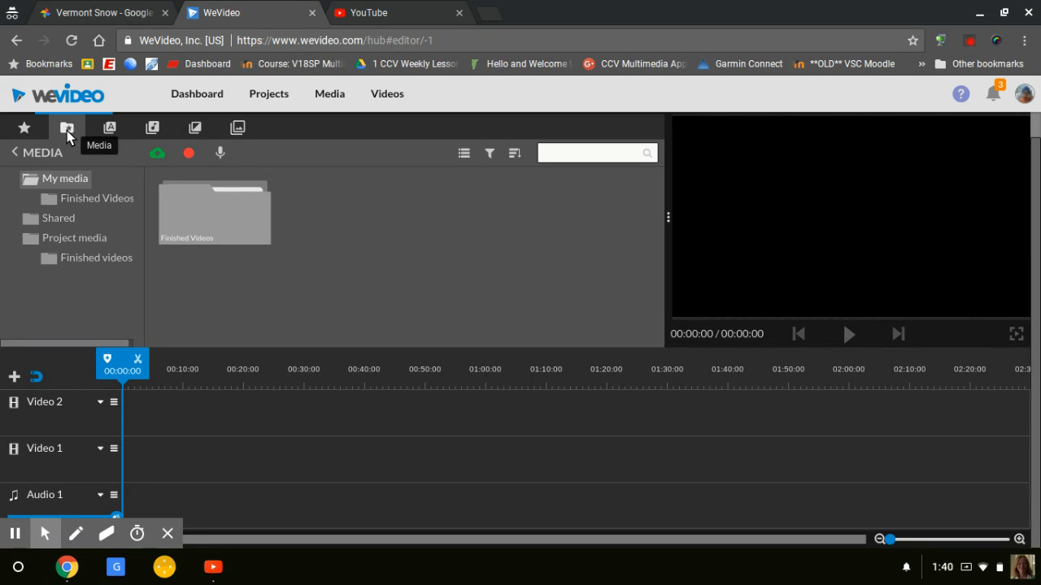
left_click(68, 132)
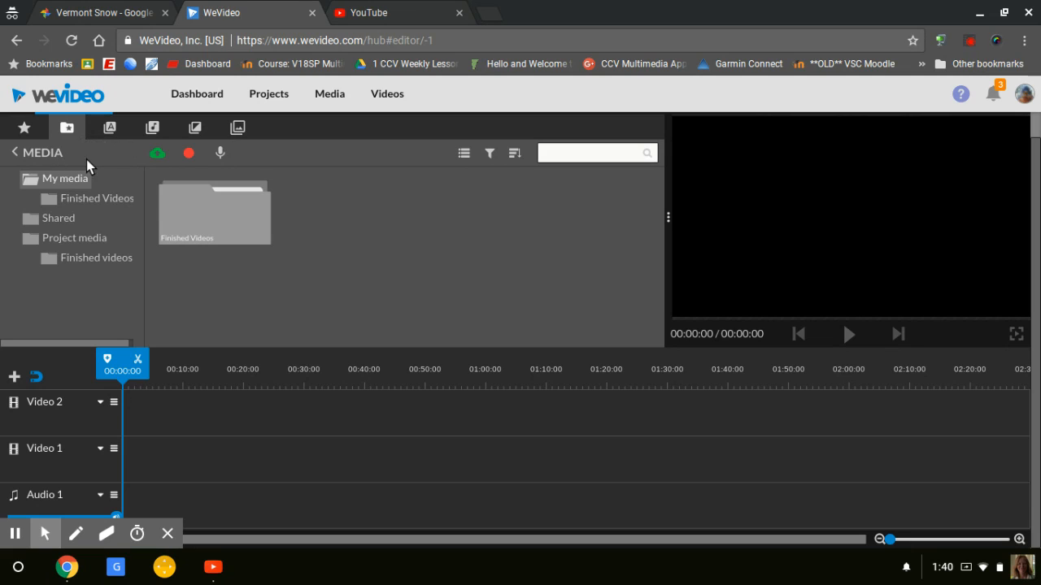
left_click(158, 153)
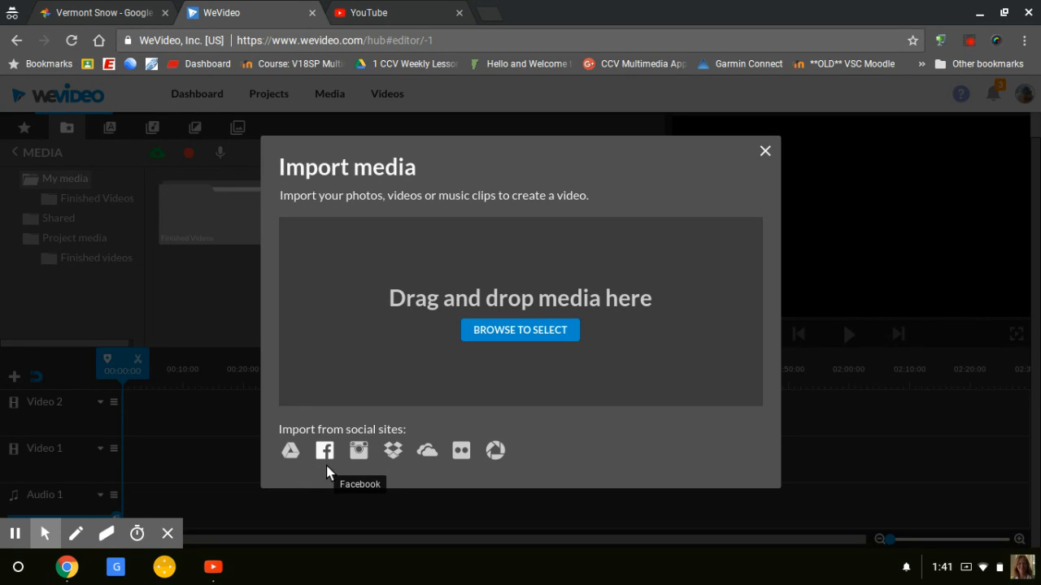
left_click(498, 451)
left_click(497, 452)
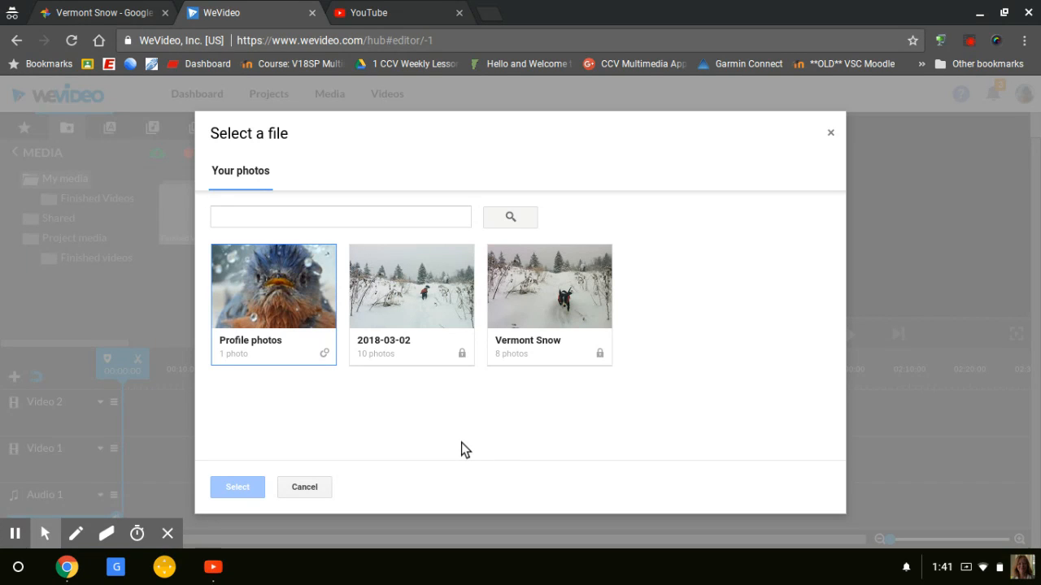
left_click(547, 306)
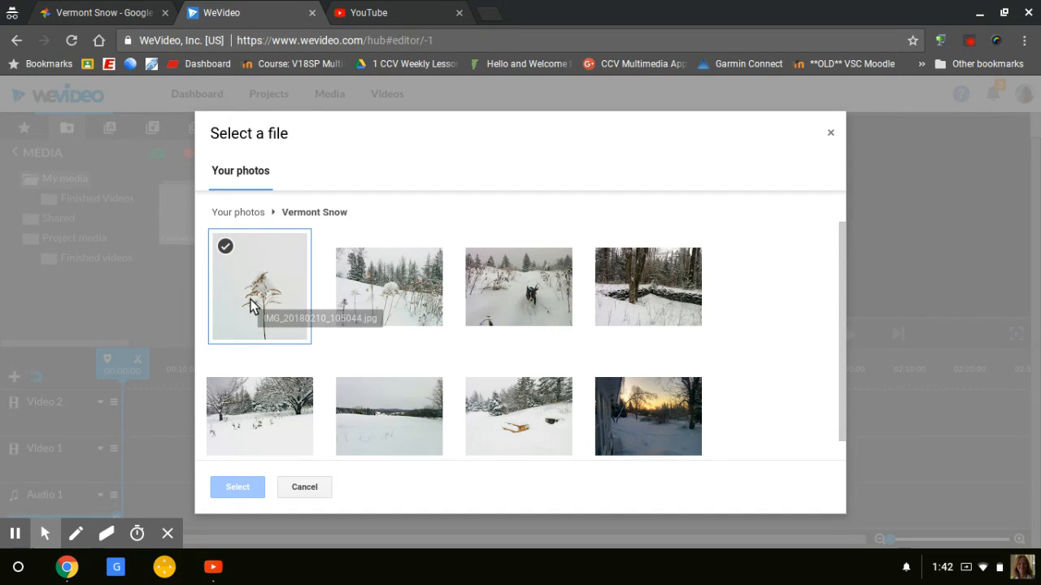
Select all eight photos in the Vermont Snow album and import them into My media.
left_click(226, 248)
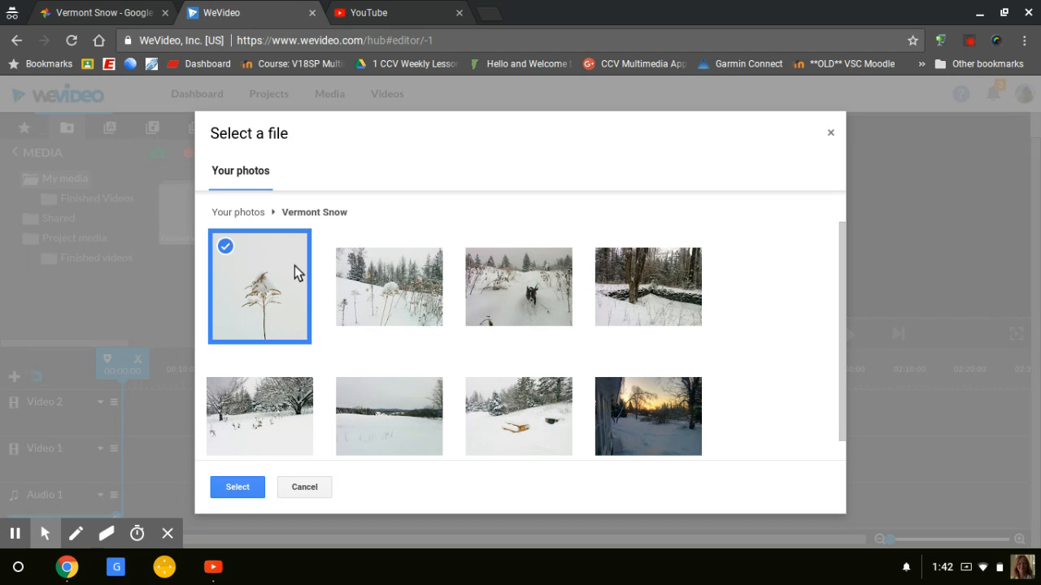
left_click(349, 261)
mouse_move(482, 267)
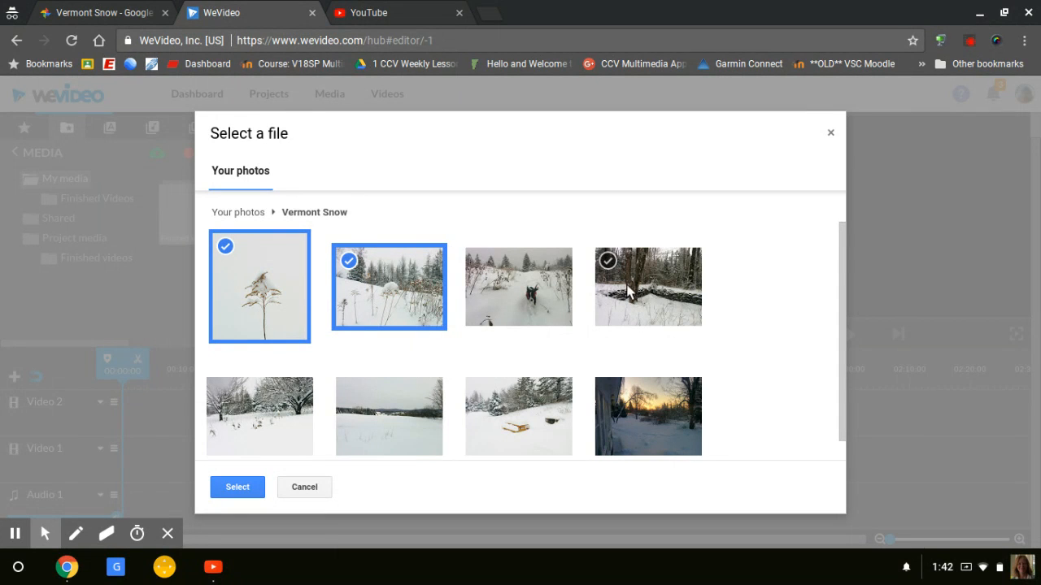
left_click(480, 262)
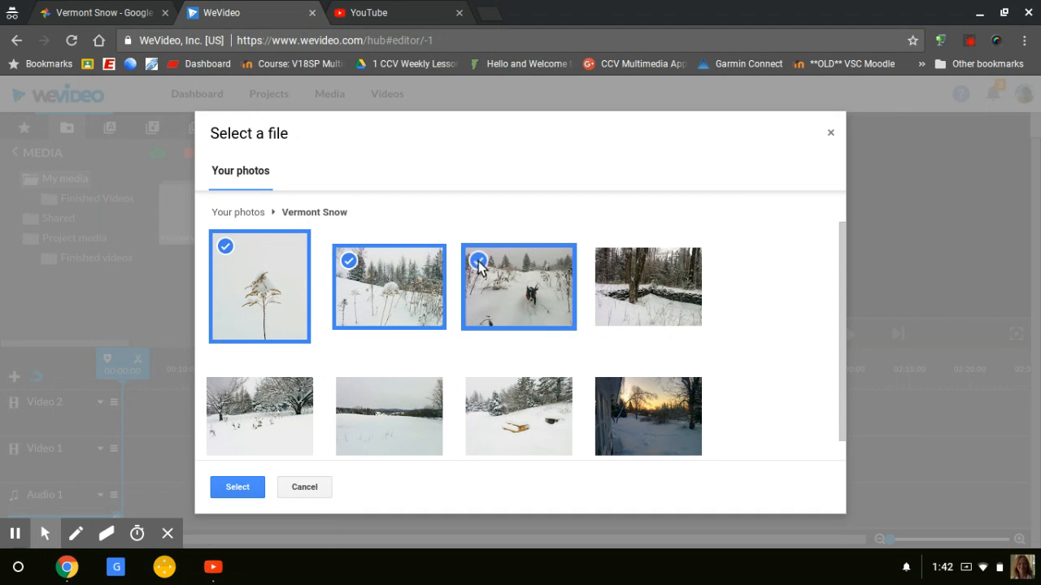
left_click(608, 260)
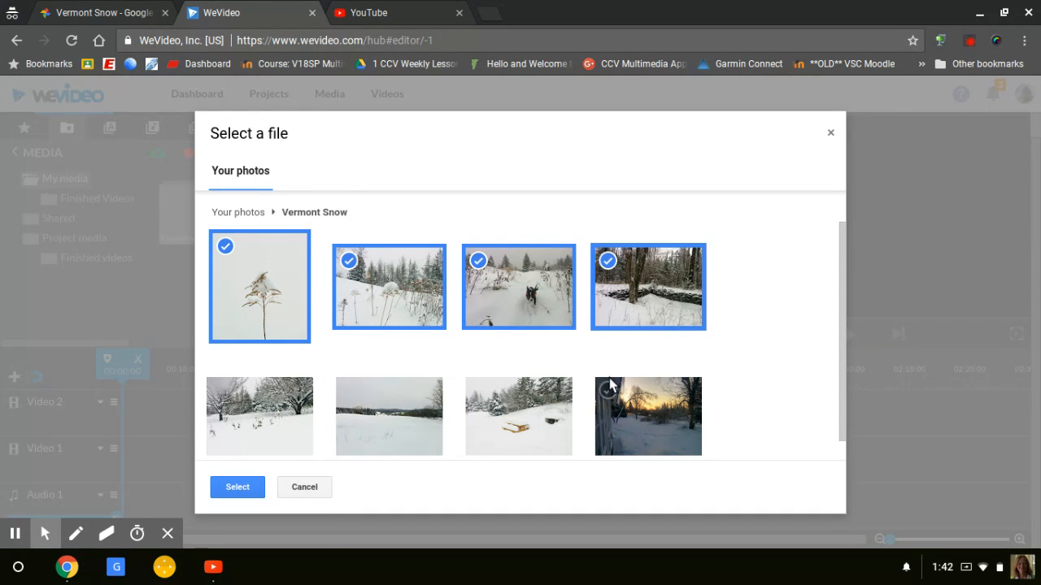
left_click(609, 394)
left_click(482, 379)
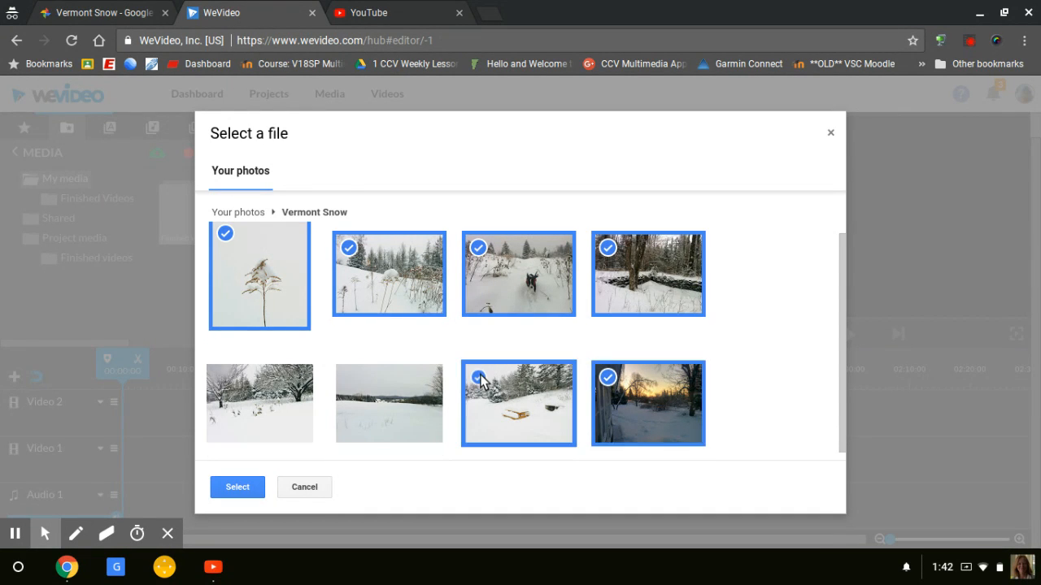
left_click(351, 374)
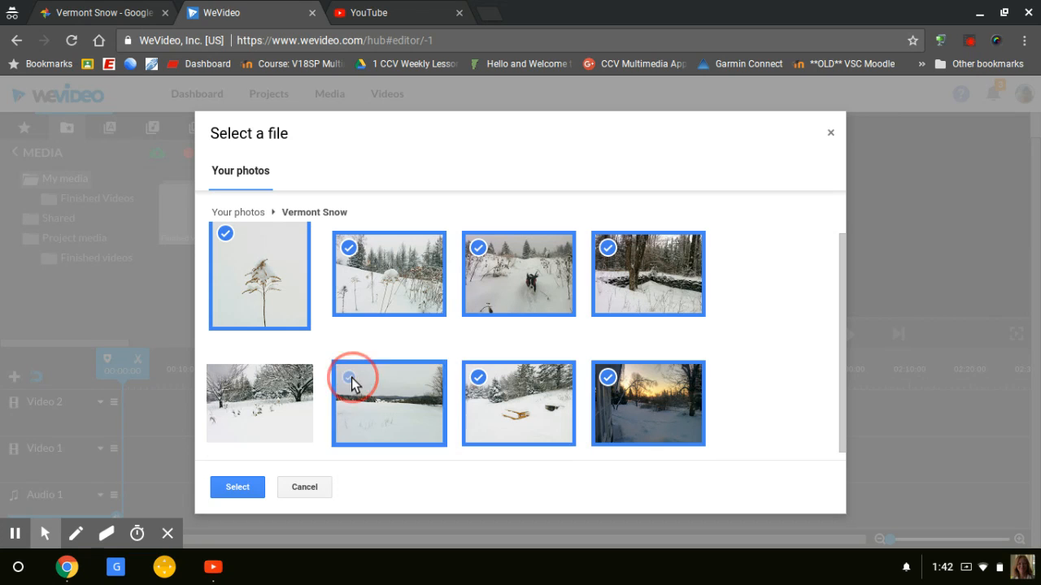
left_click(223, 379)
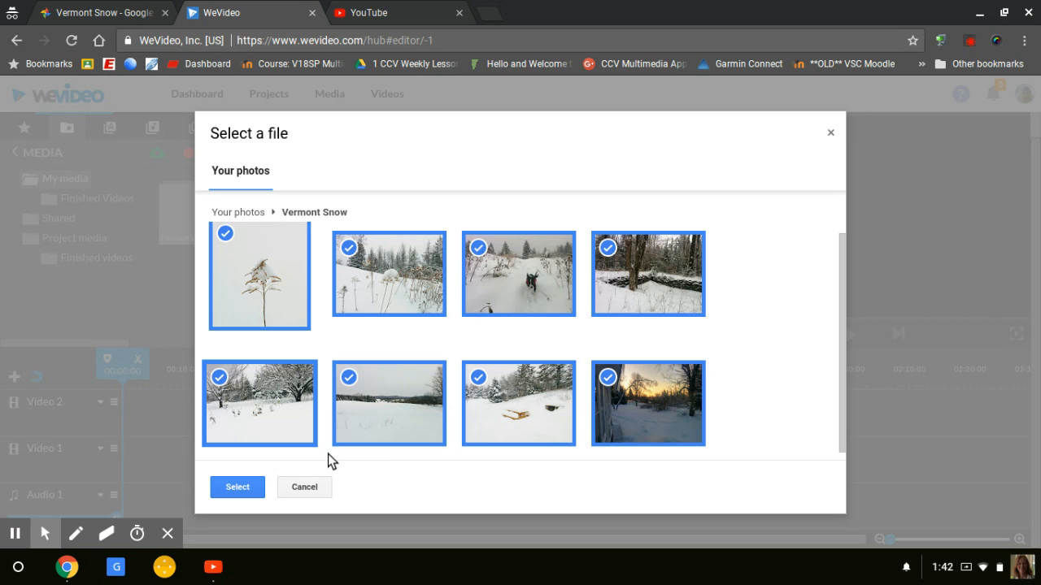
left_click(252, 487)
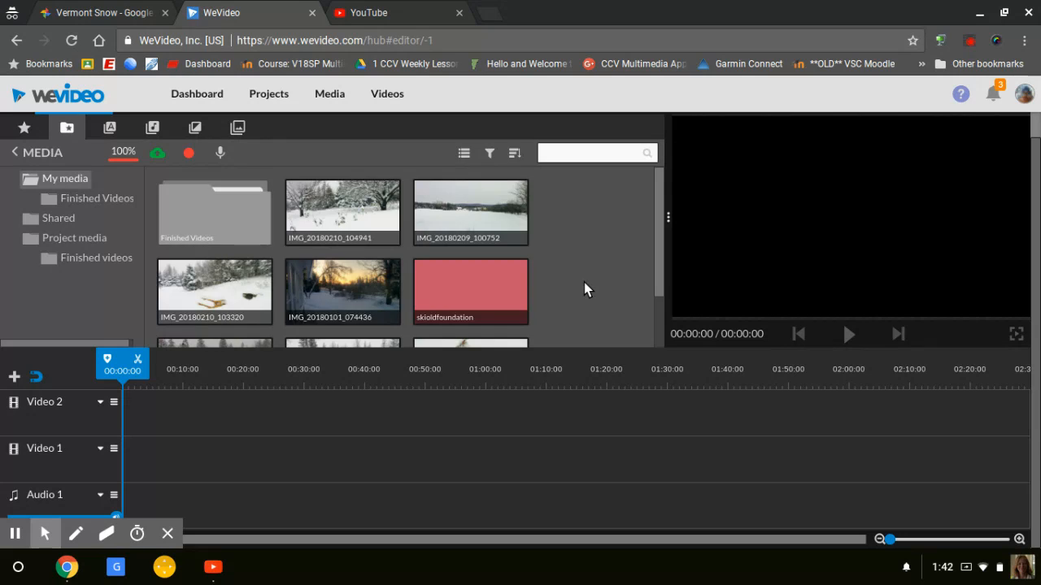
Place photos IMG_20180210_105044, IMG_20180210_105021, IMG_20171223_102756 and IMG_20180210_103320 one after another from the start of the Video 1 track.
scroll(584, 289, "down", 1)
scroll(584, 282, "up", 1)
scroll(584, 282, "down", 1)
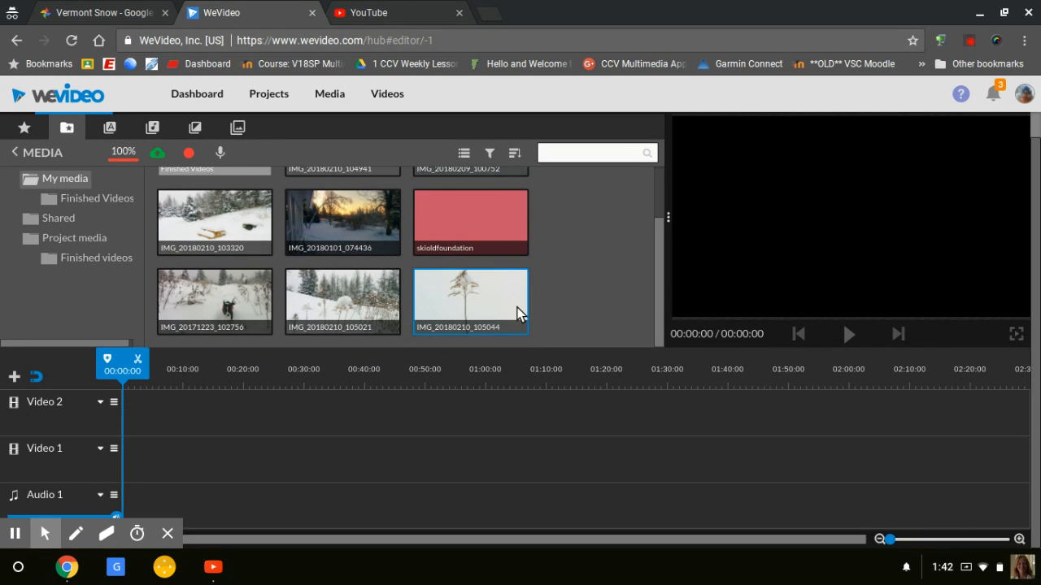
scroll(283, 400, "up", 1)
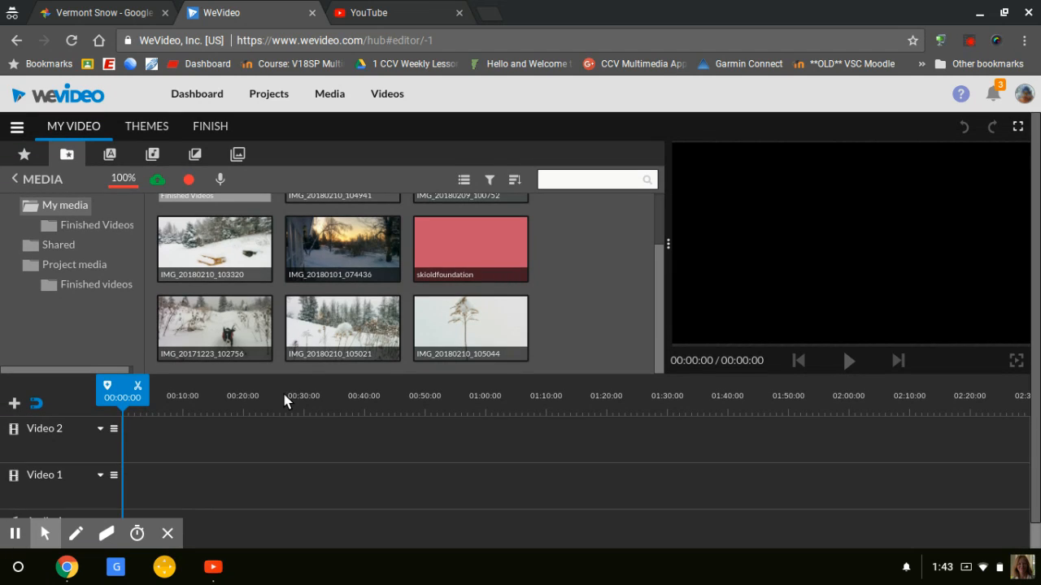
scroll(626, 311, "down", 1)
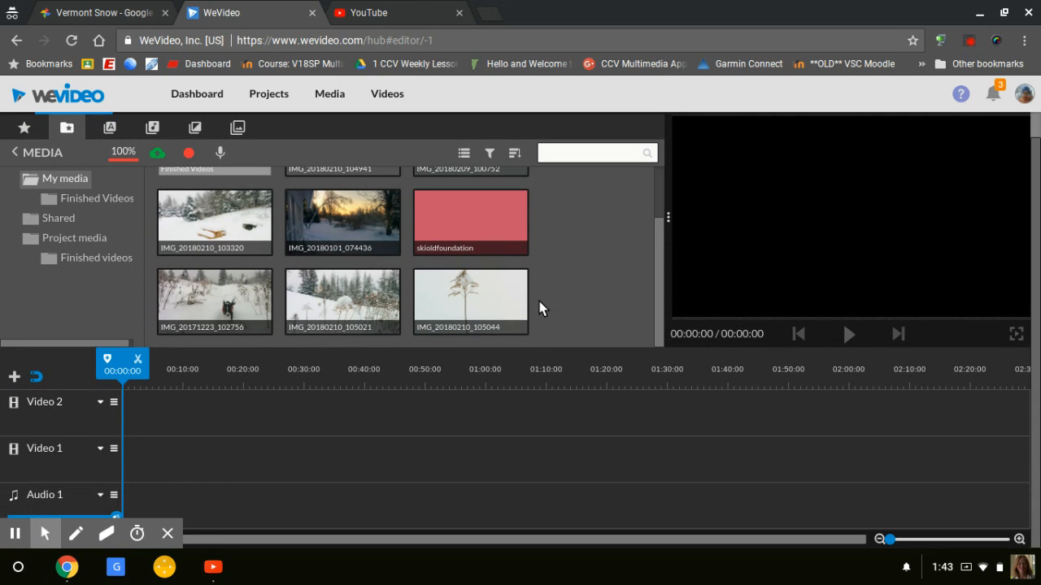
left_click(656, 302)
left_click(654, 303)
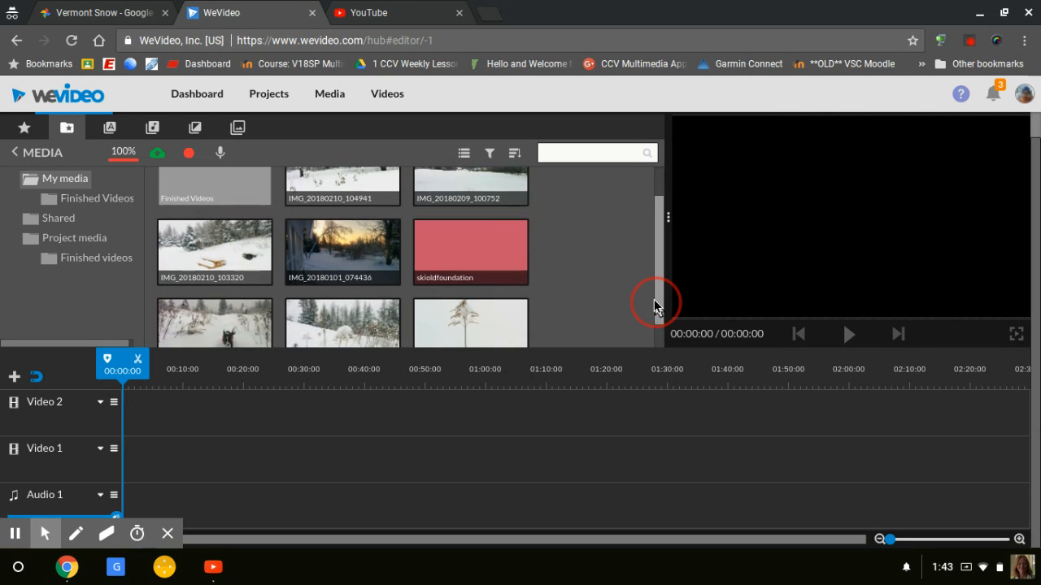
left_click_drag(486, 296, 140, 455)
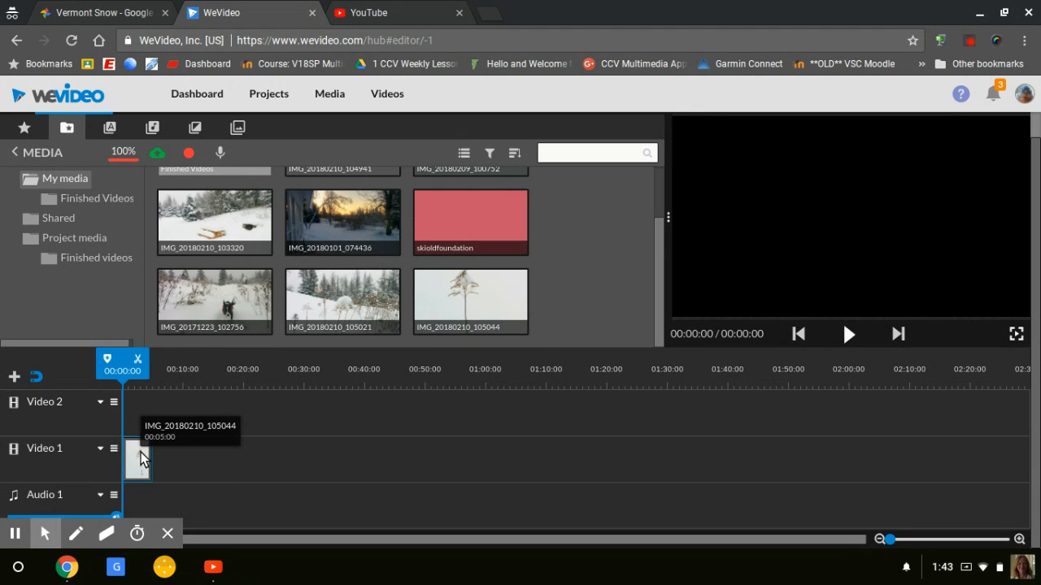
left_click_drag(271, 302, 174, 458)
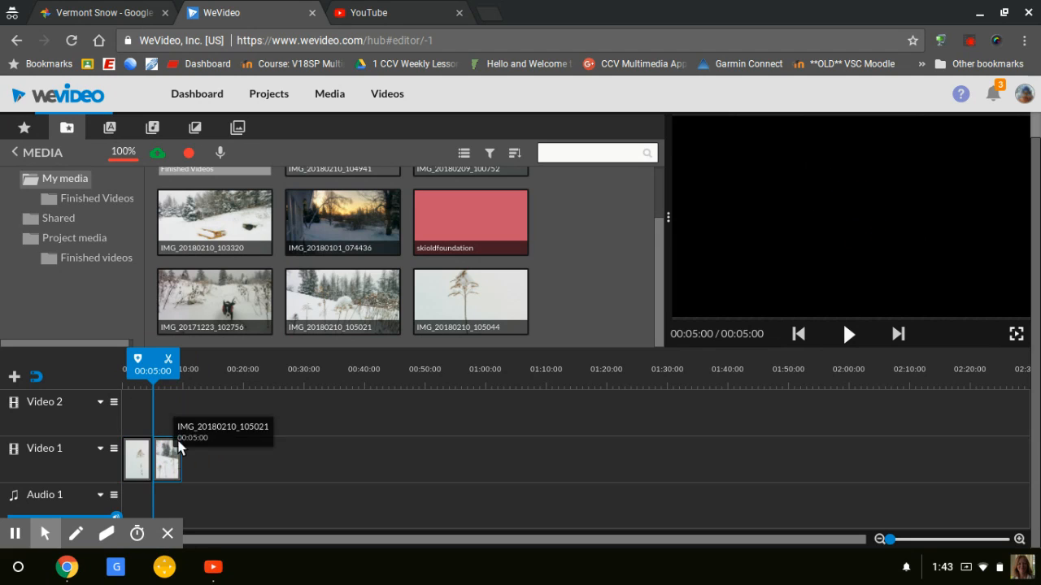
left_click_drag(244, 272, 208, 465)
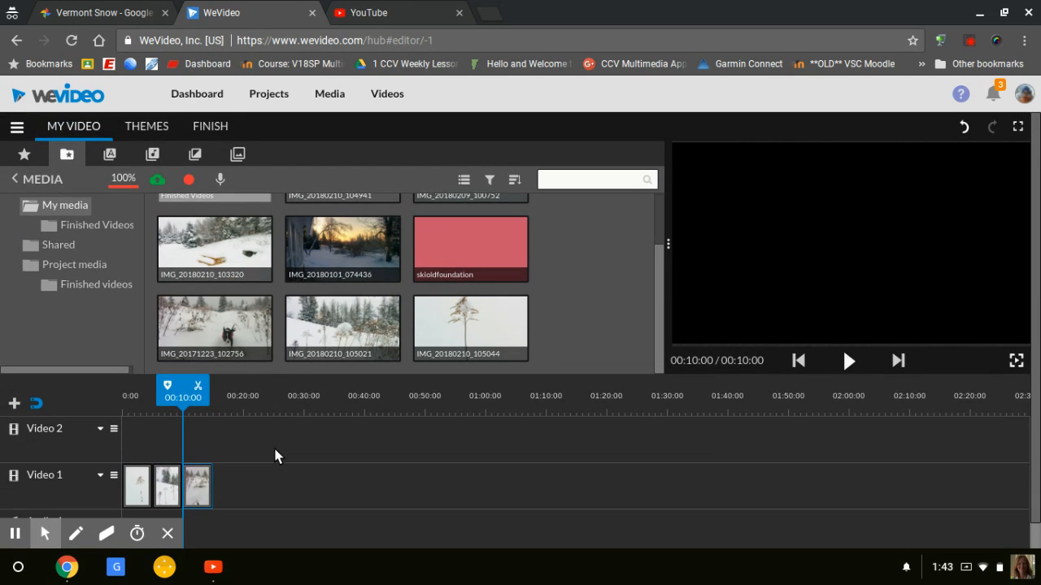
left_click_drag(244, 264, 242, 486)
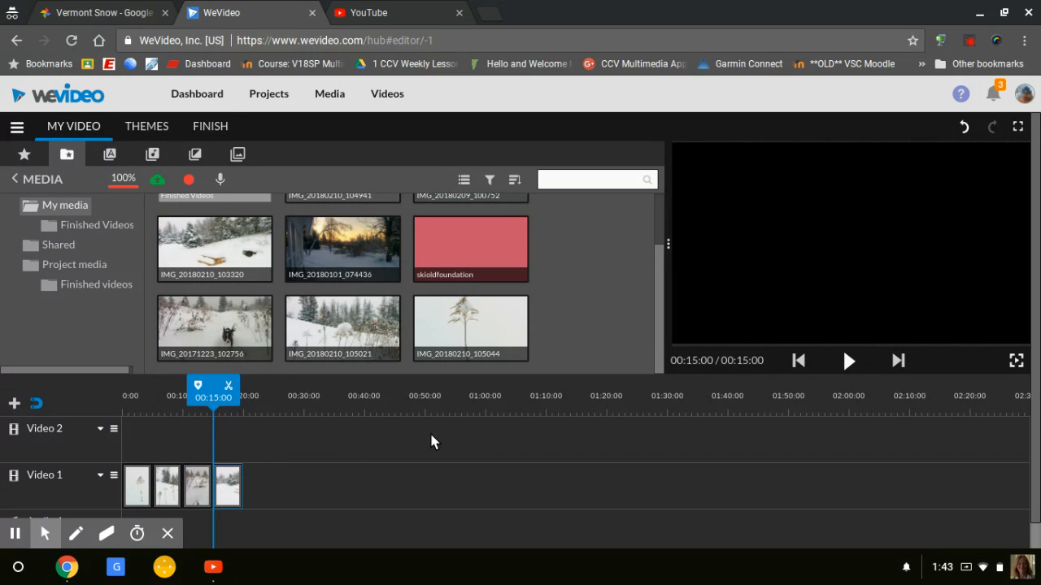
Append photos IMG_20180210_104941 and IMG_20180209_100752 to the end of the Video 1 sequence.
scroll(600, 313, "up", 1)
left_click_drag(659, 339, 659, 293)
left_click_drag(386, 241, 271, 484)
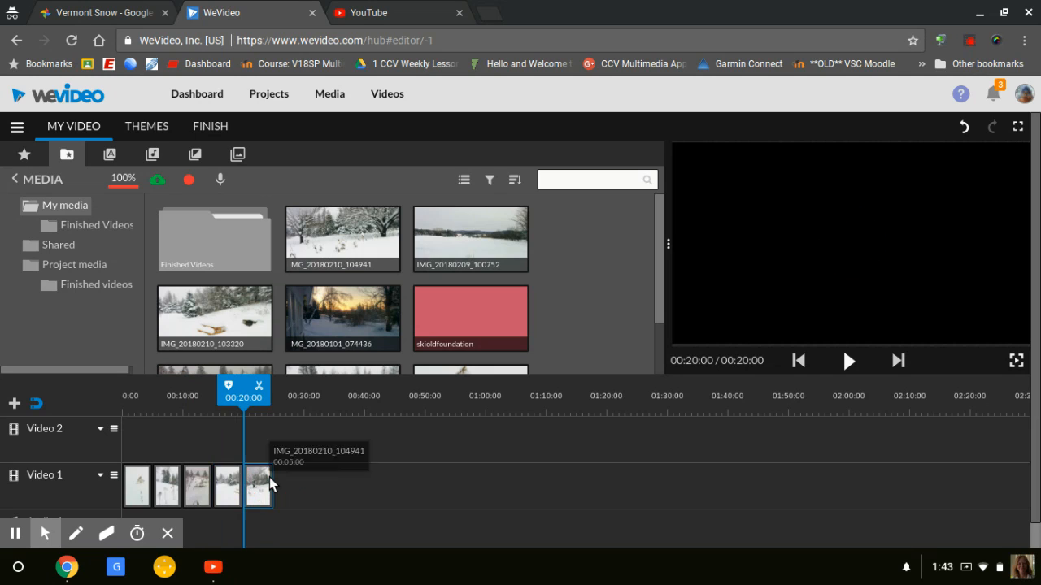
left_click_drag(457, 251, 296, 493)
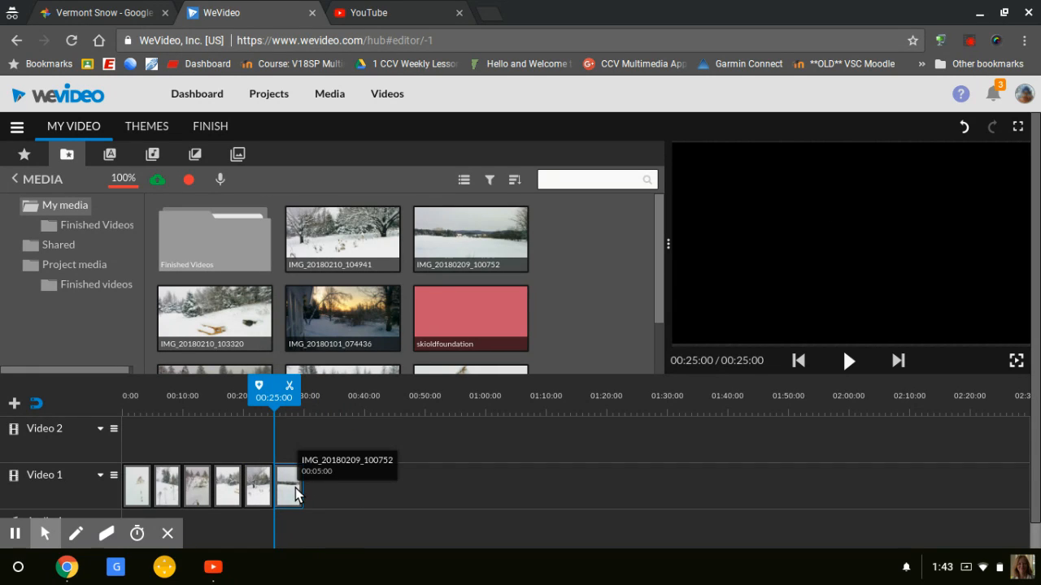
Zoom in on the timeline's photo clips and preview the playback from the first clip into the second.
scroll(865, 510, "down", 1)
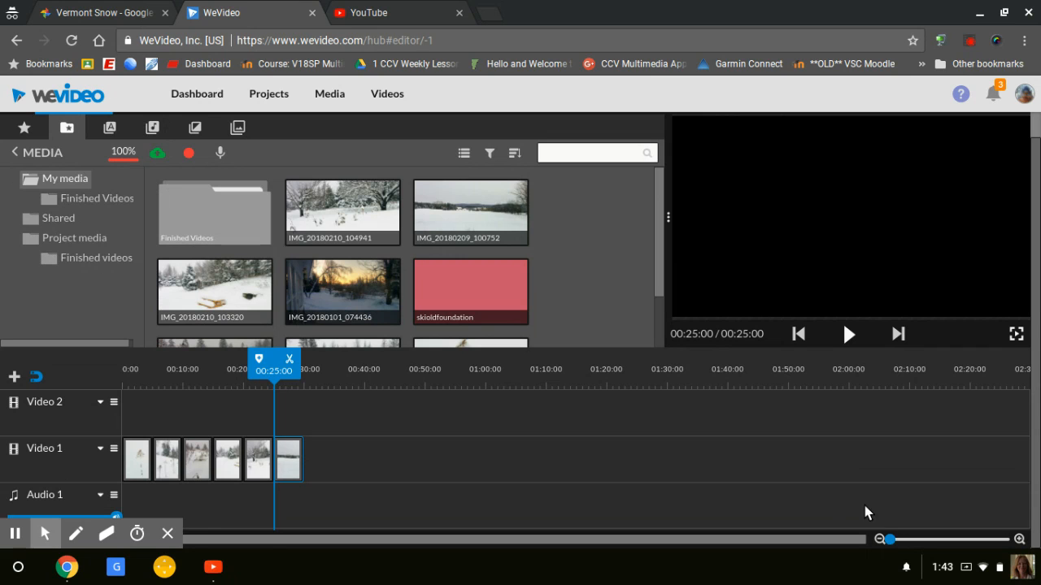
left_click_drag(890, 539, 900, 542)
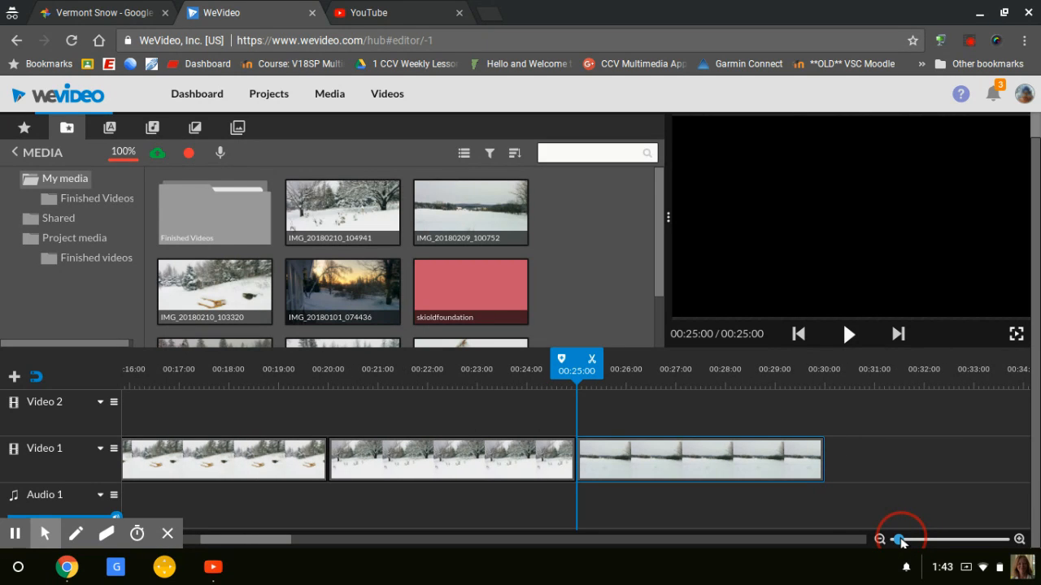
scroll(830, 503, "left", 2)
scroll(870, 490, "left", 10)
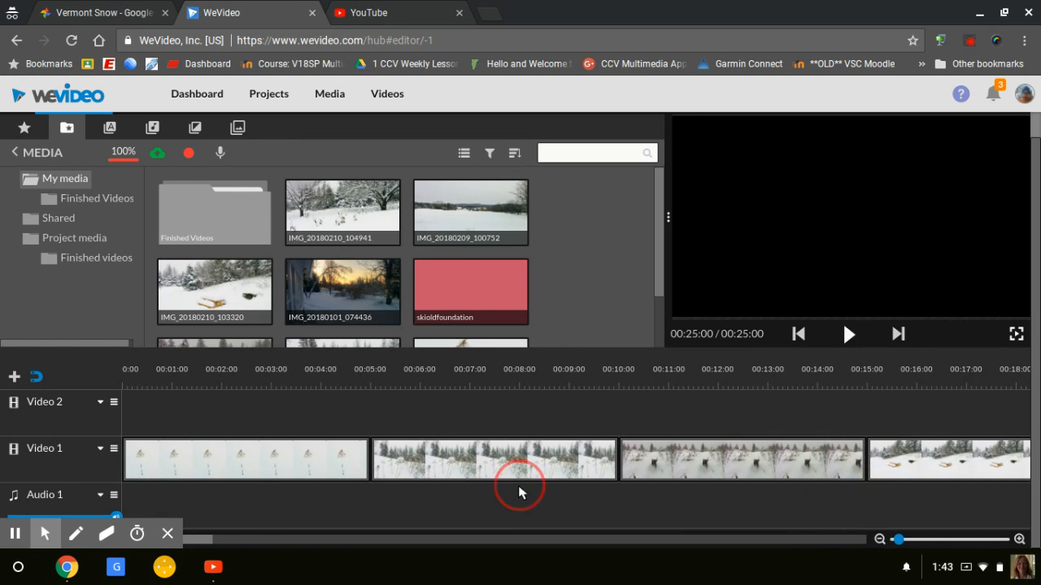
left_click(305, 474)
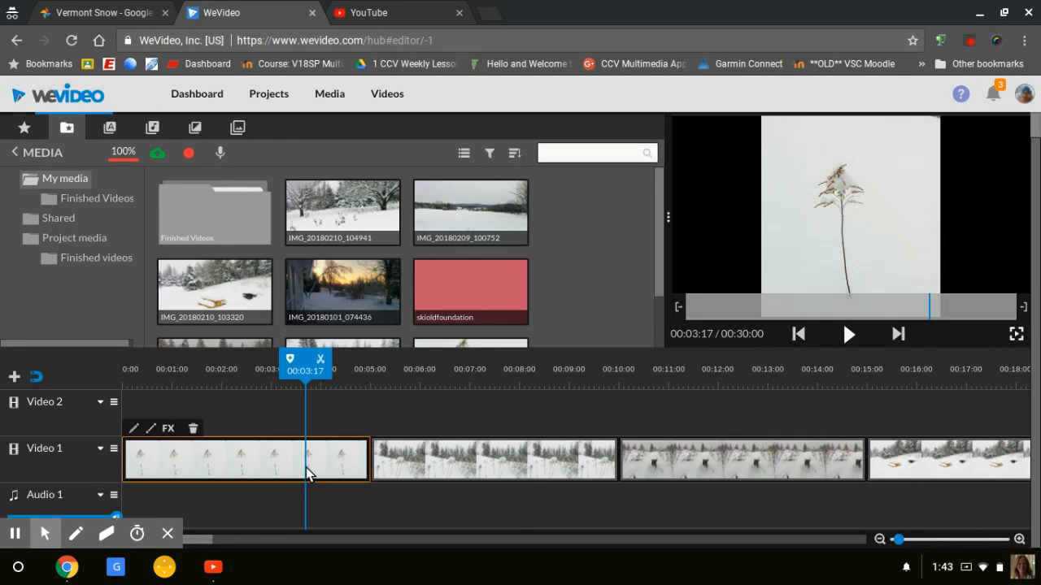
left_click(848, 334)
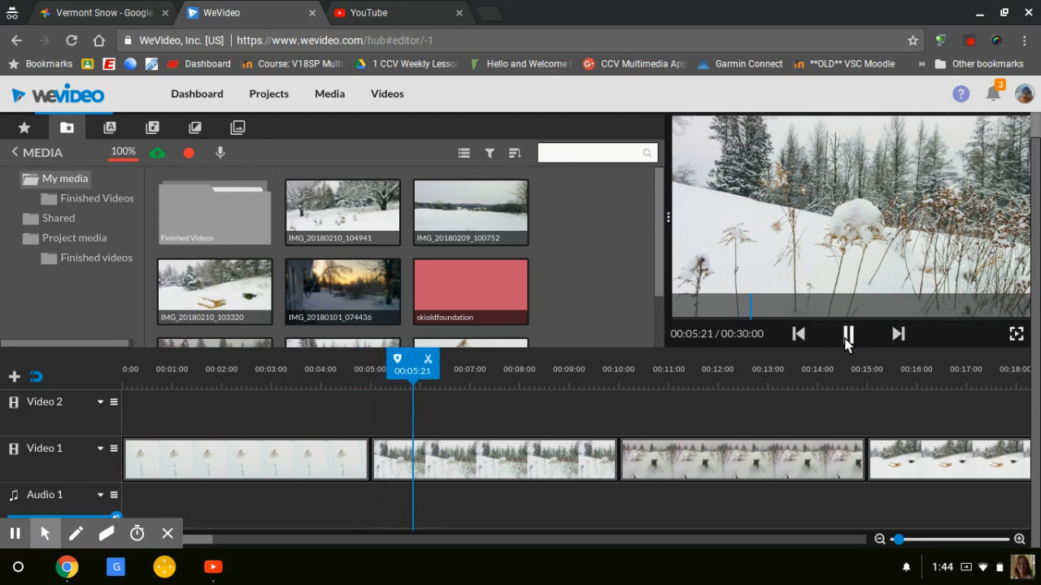
left_click(848, 335)
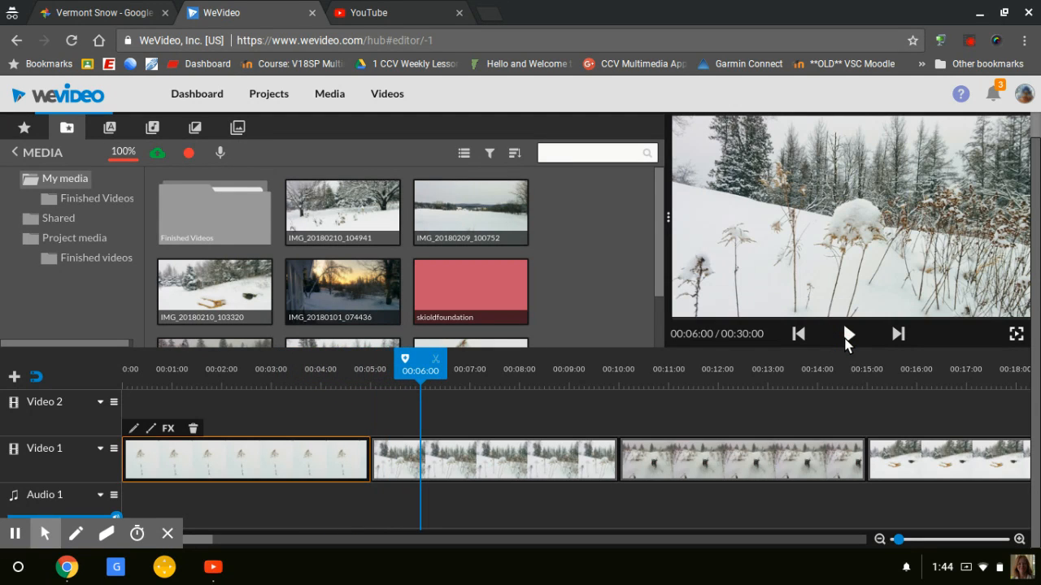
Return the playhead to the first clip and change its fit so that the photo fills the whole frame.
left_click(409, 377)
left_click_drag(409, 377, 219, 411)
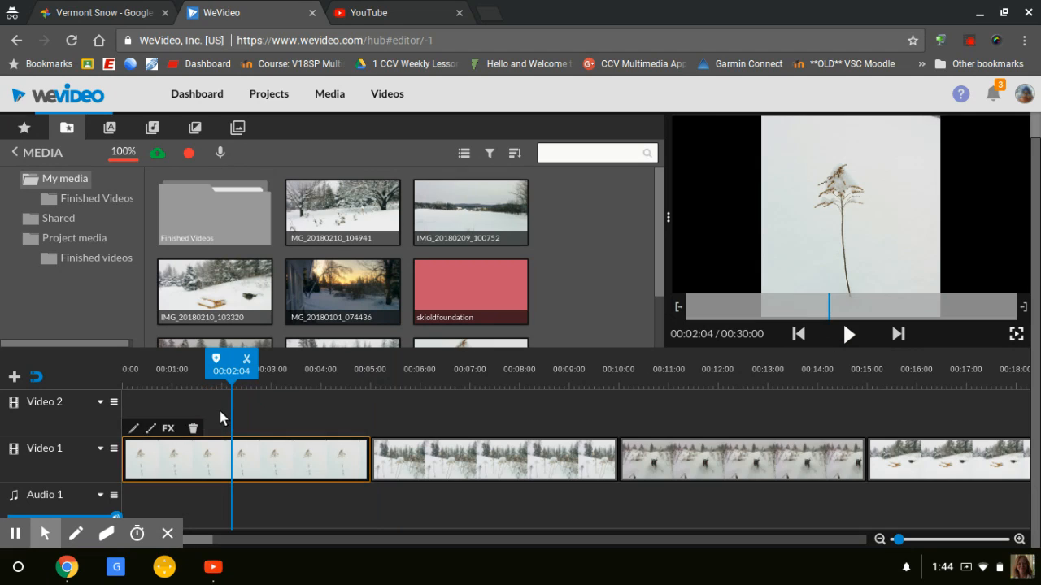
double_click(270, 469)
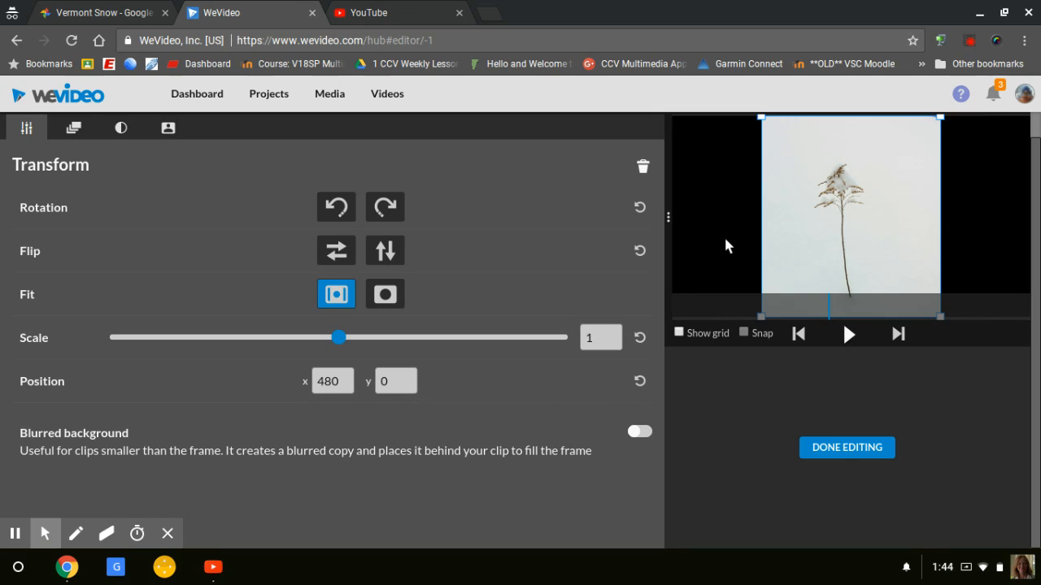
left_click(396, 297)
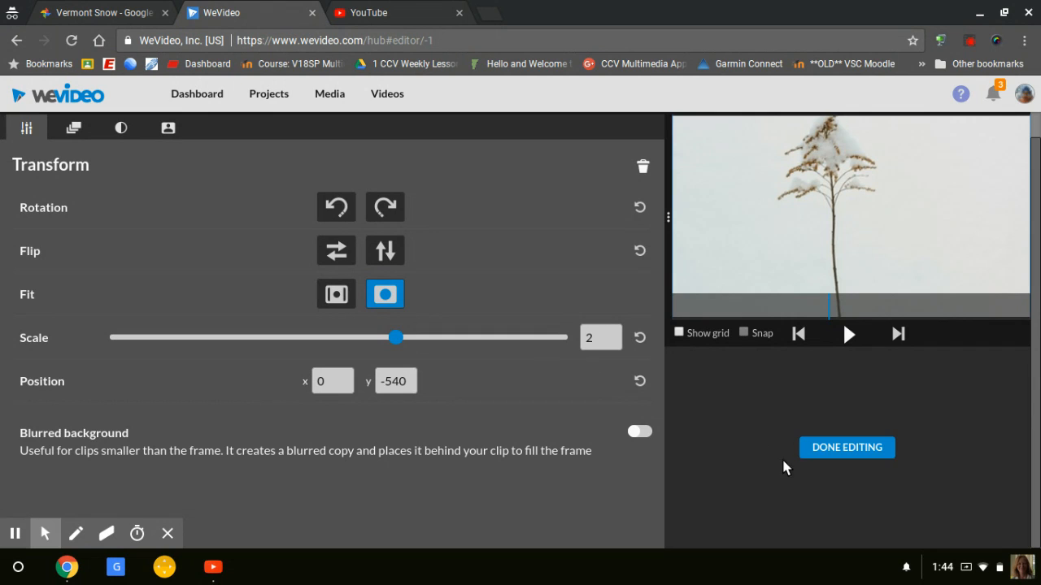
left_click(819, 450)
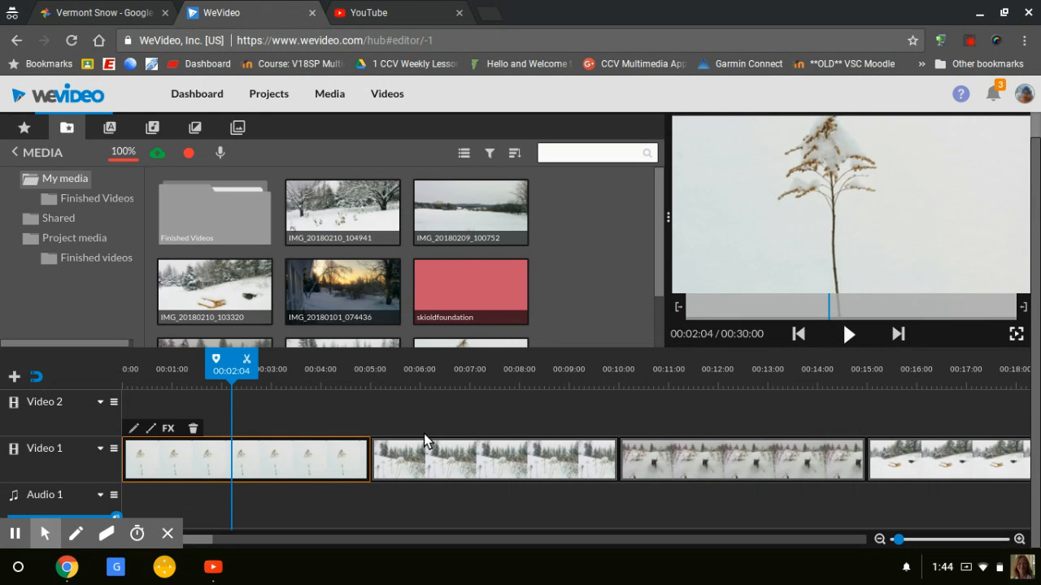
Check the second clip's transform settings and preview how the following photo clips fit the frame.
left_click_drag(367, 459, 378, 464)
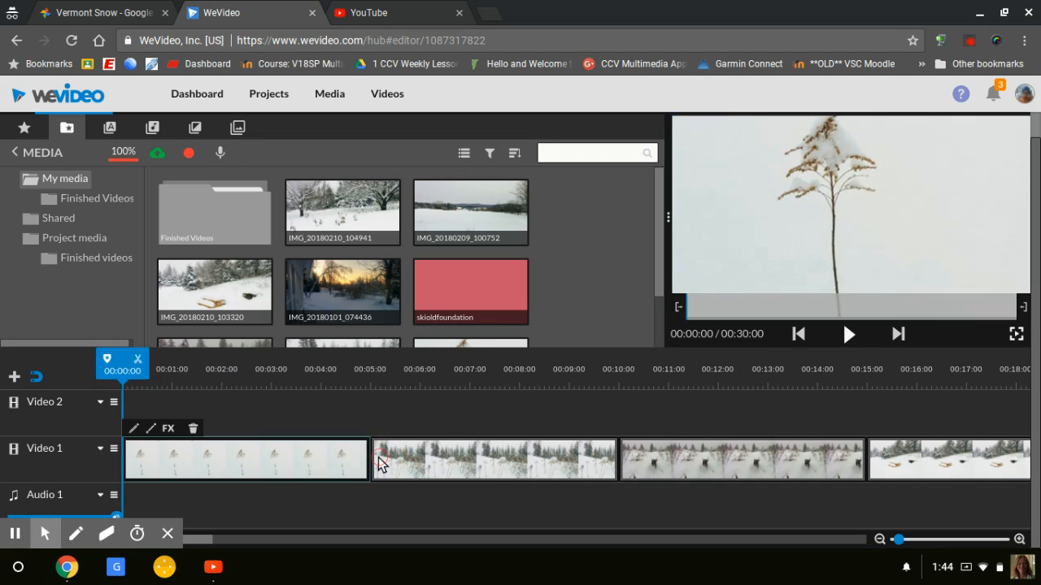
double_click(435, 469)
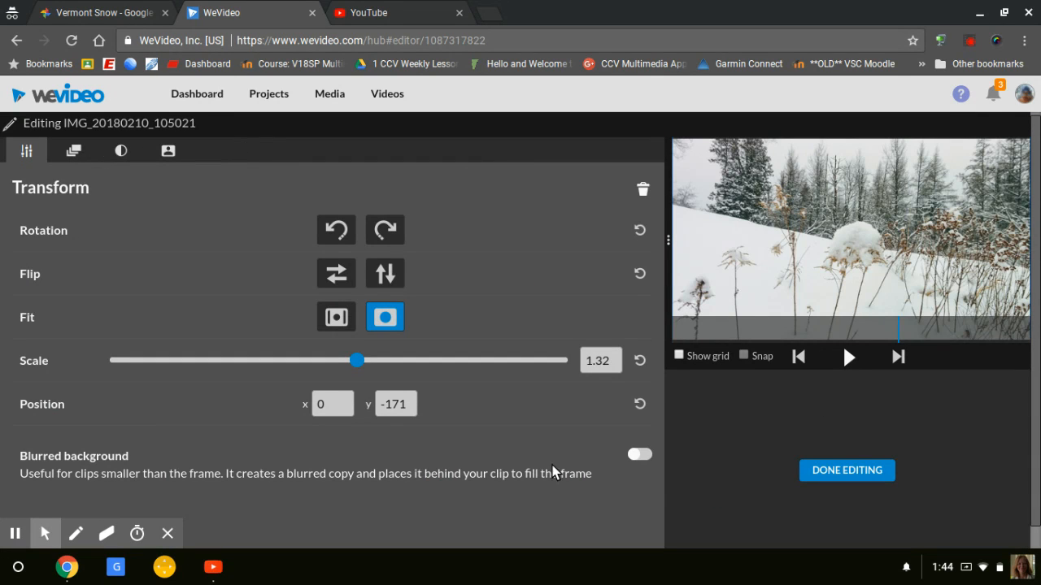
left_click(840, 474)
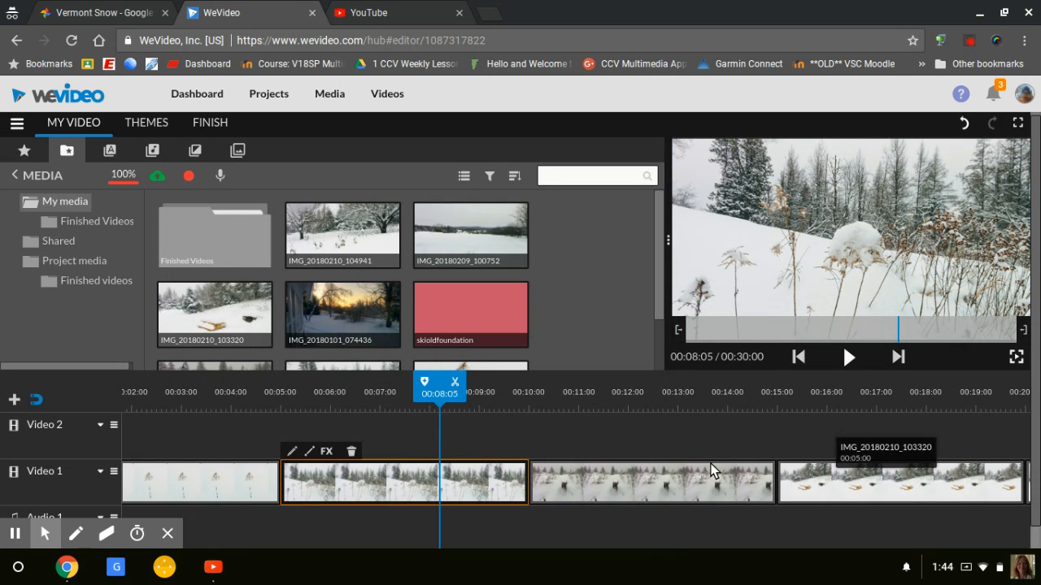
left_click(708, 473)
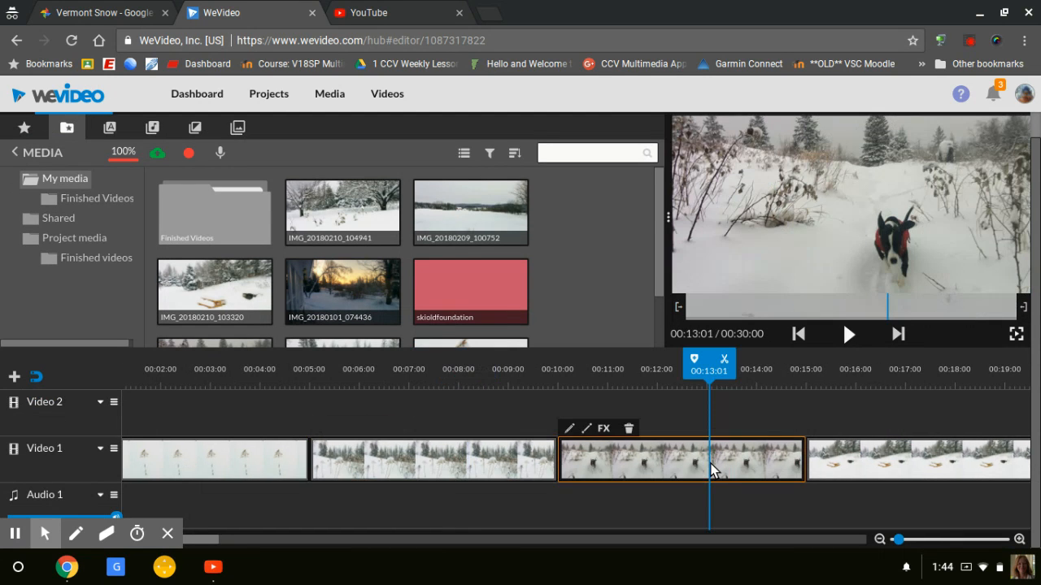
left_click(840, 470)
scroll(838, 464, "right", 5)
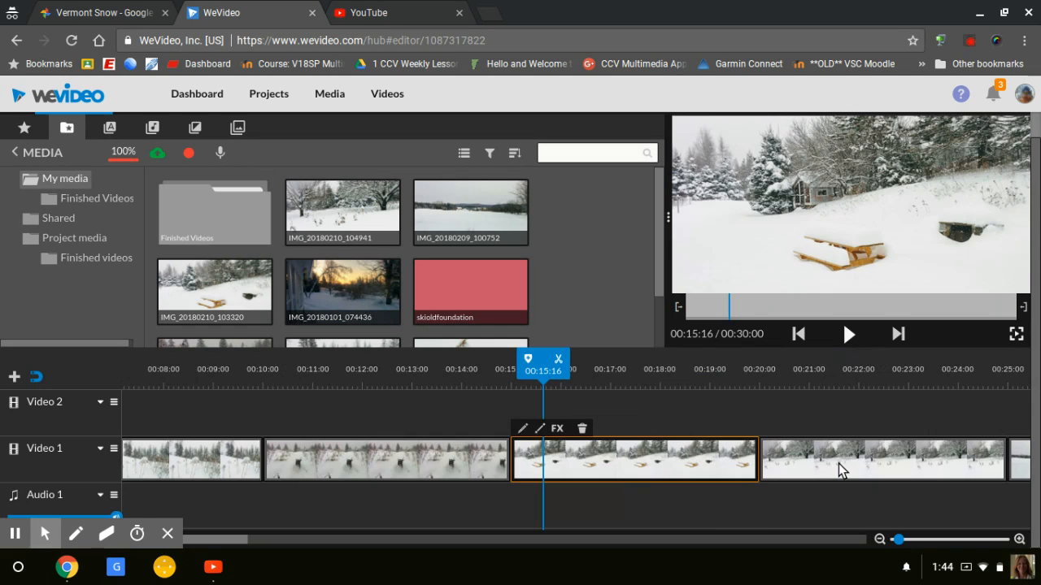
left_click(839, 464)
Extend the end of the last photo clip on Video 1 to about 00:30:21.
scroll(840, 470, "right", 5)
left_click(842, 472)
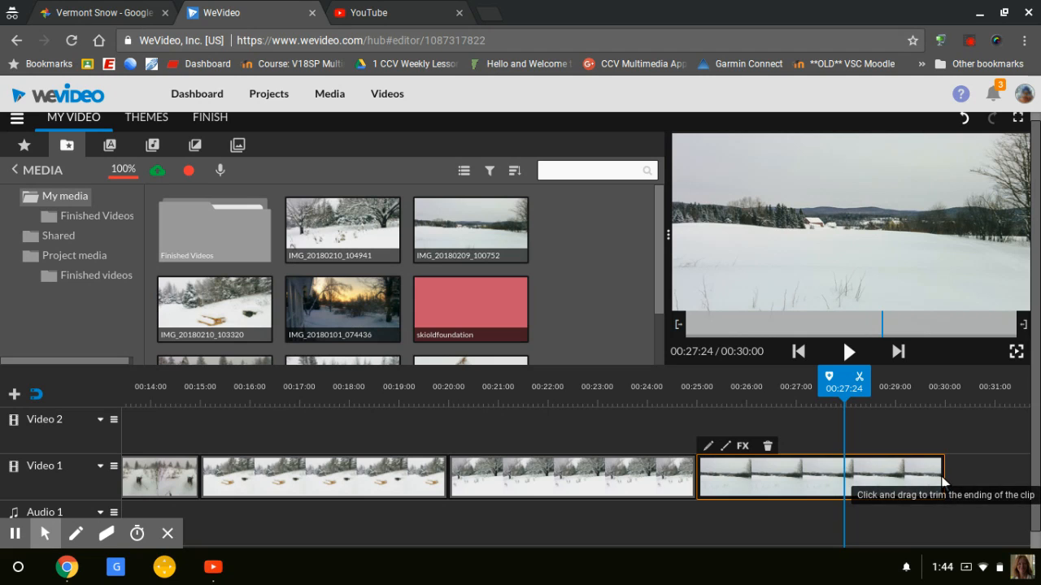
left_click_drag(943, 481, 984, 483)
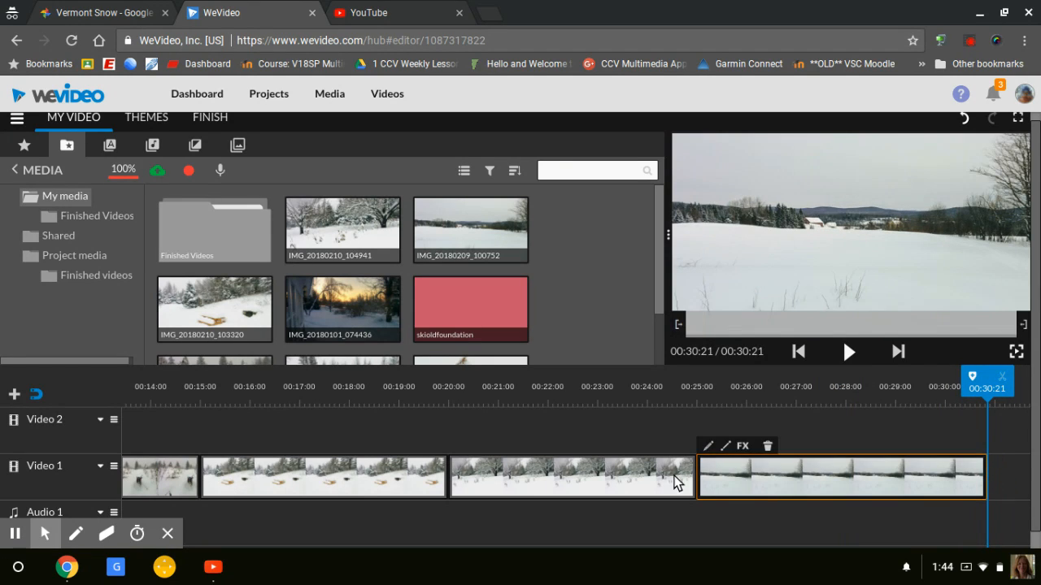
Open the IMG_20180210_104941 clip on Video 1 for editing and look through its color and animation settings.
left_click(693, 483)
left_click(697, 483)
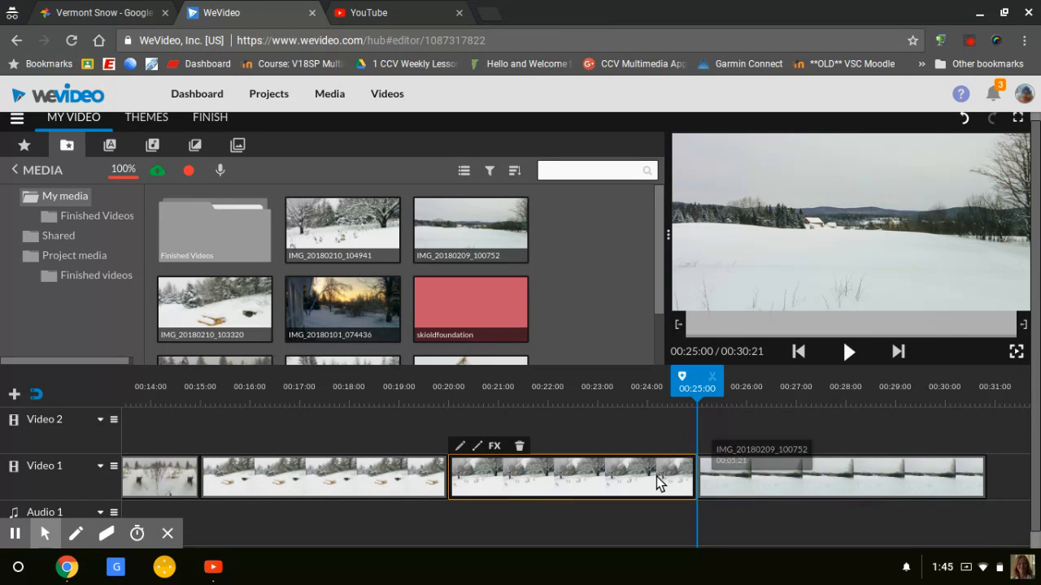
double_click(657, 483)
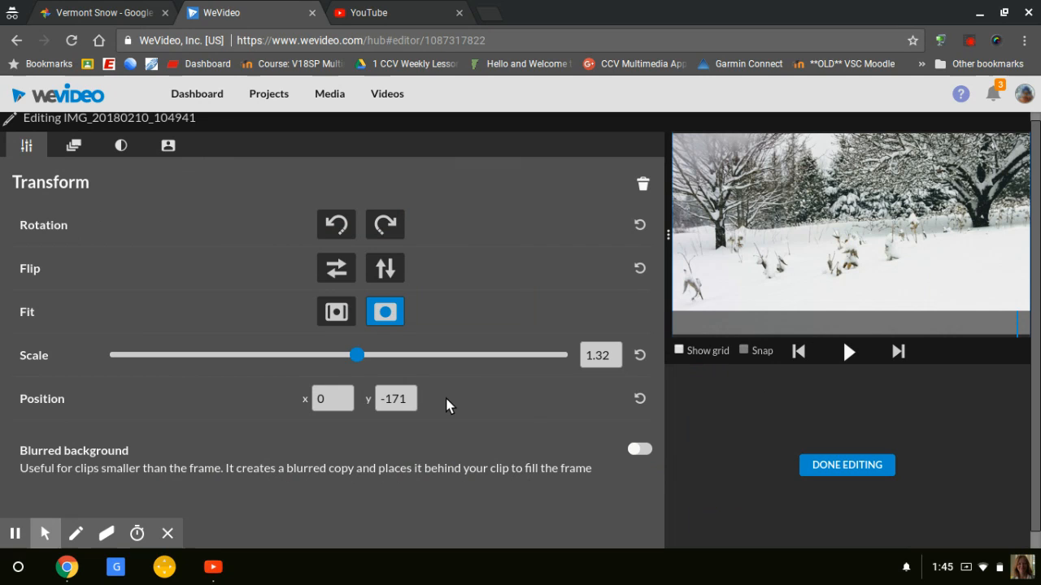
left_click(167, 145)
left_click(132, 146)
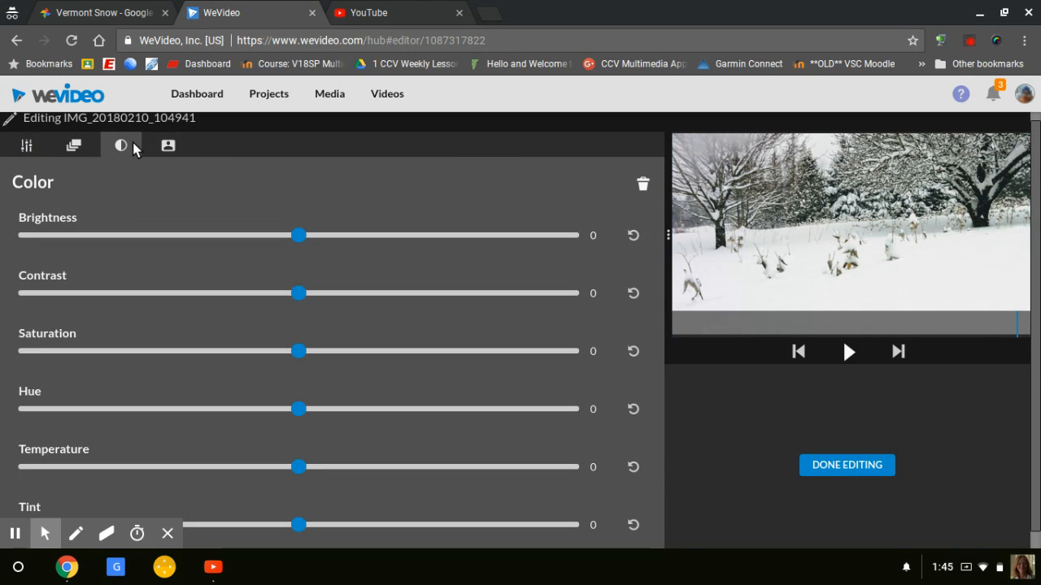
left_click(74, 146)
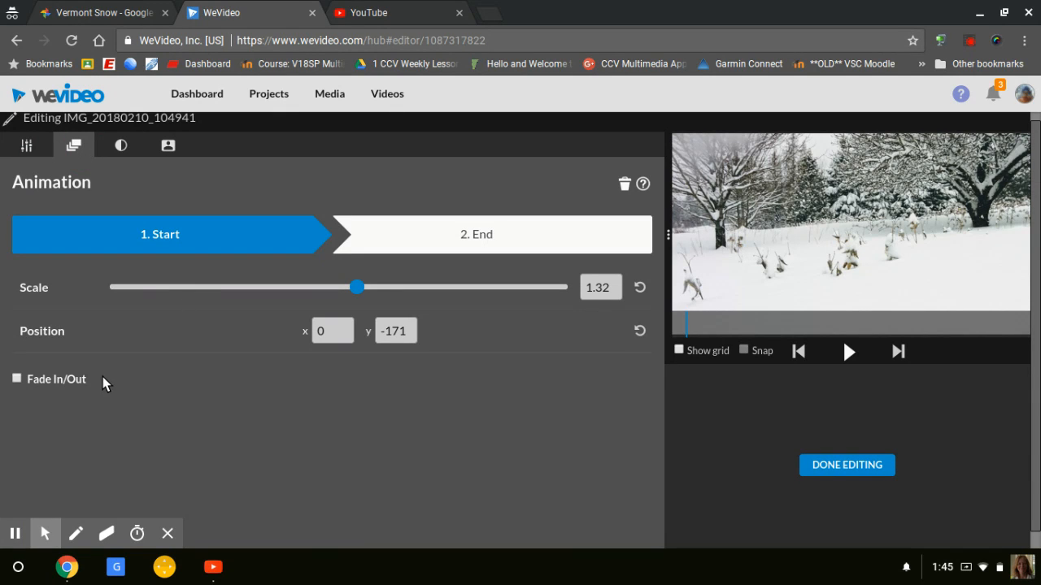
Enlarge the photo to a scale of 1.48 in the clip's transform settings and finish editing.
left_click(25, 145)
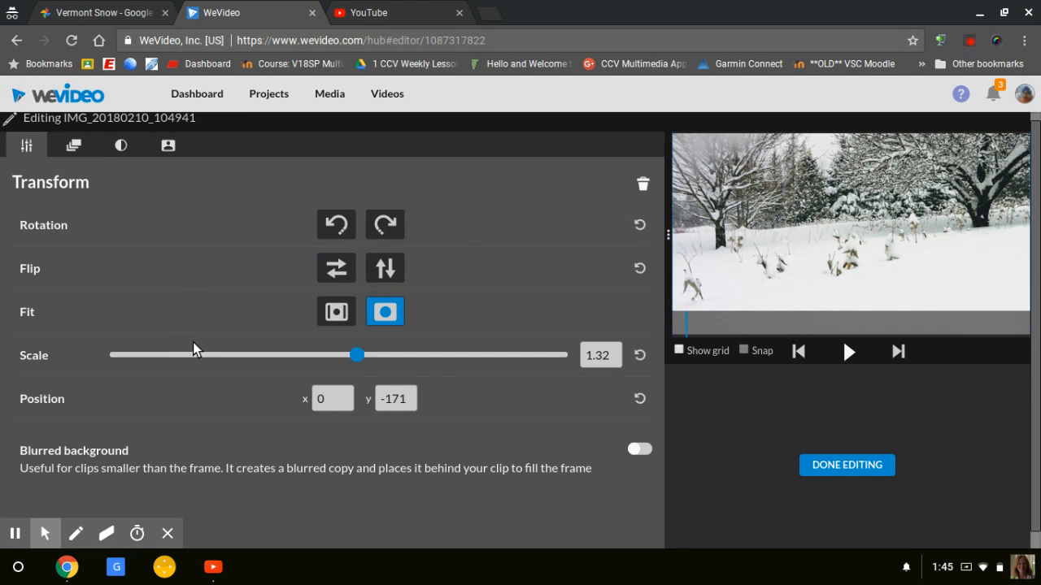
scroll(193, 350, "down", 1)
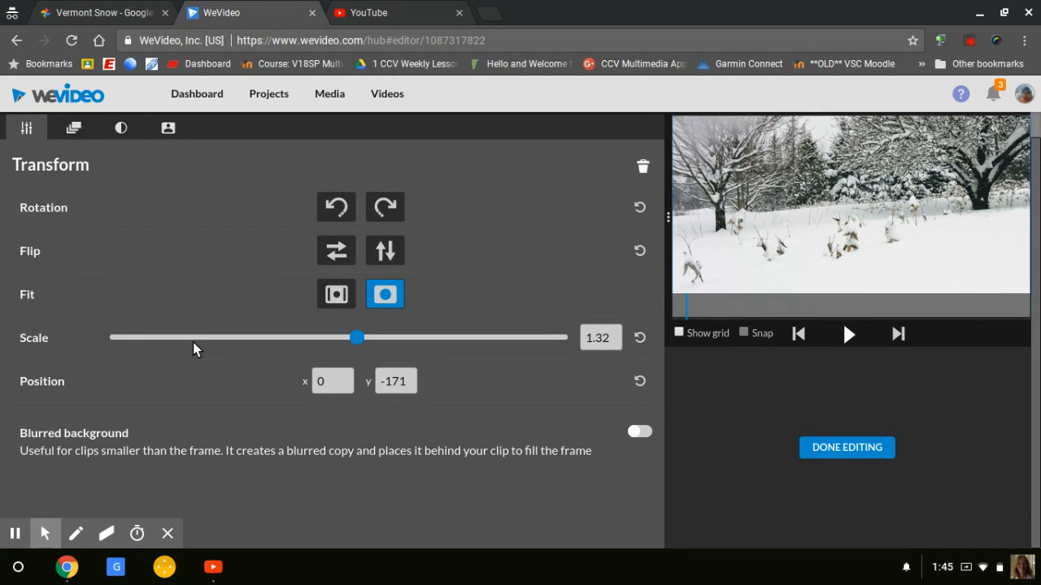
mouse_move(358, 339)
left_mouse_down()
mouse_move(399, 339)
mouse_move(355, 339)
mouse_move(366, 341)
left_mouse_up()
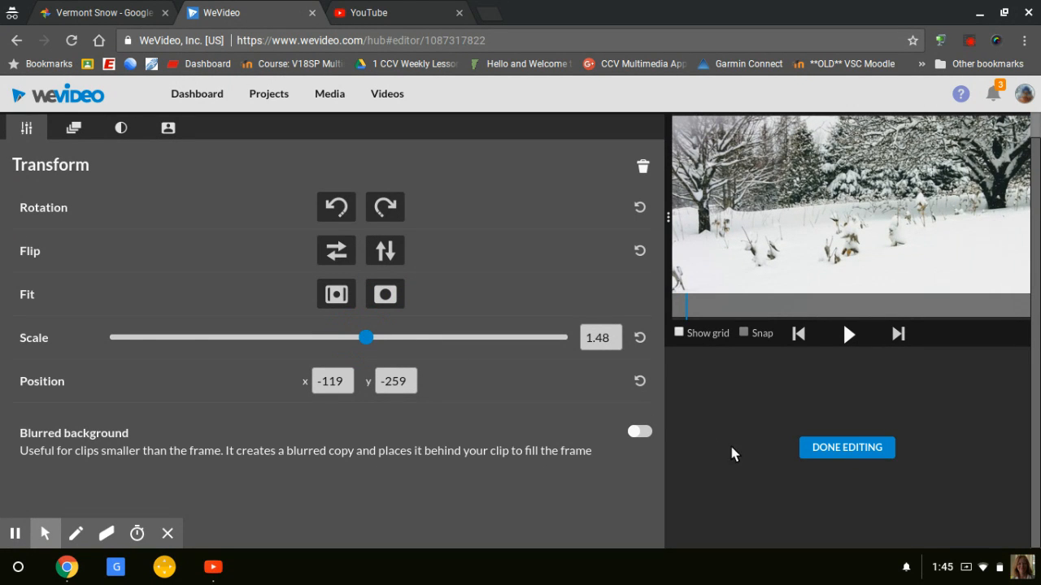
left_click(825, 452)
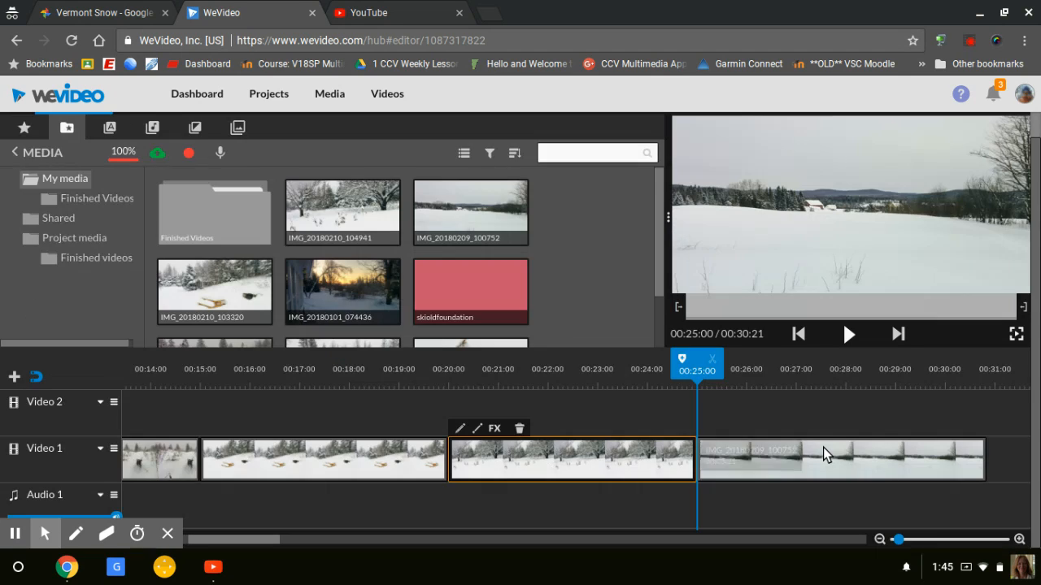
Return the playhead to 00:00:02 in the first clip and check the options for adding a marker there.
left_click_drag(697, 386, 126, 374)
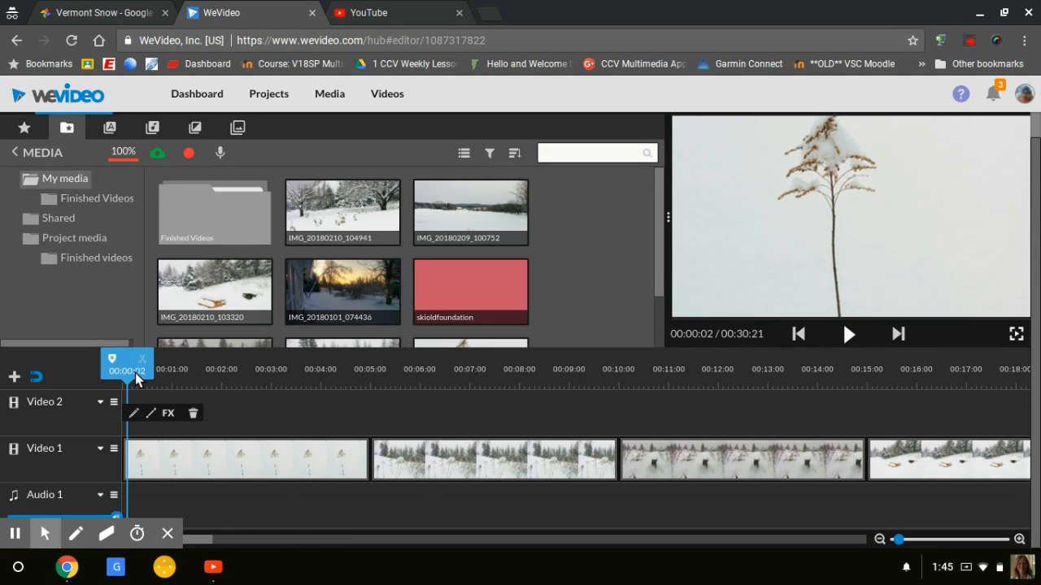
left_click(112, 358)
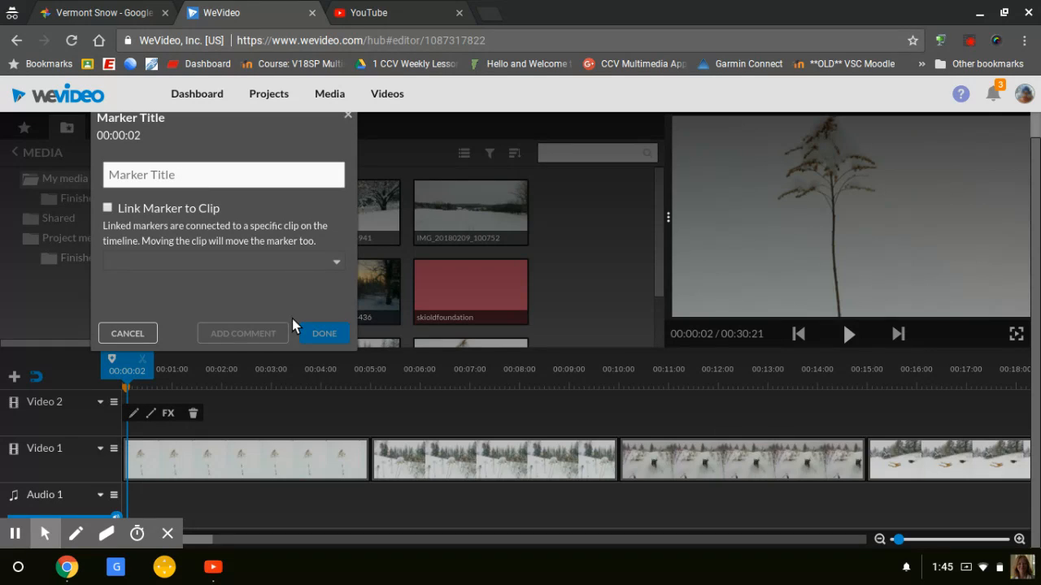
left_click(138, 334)
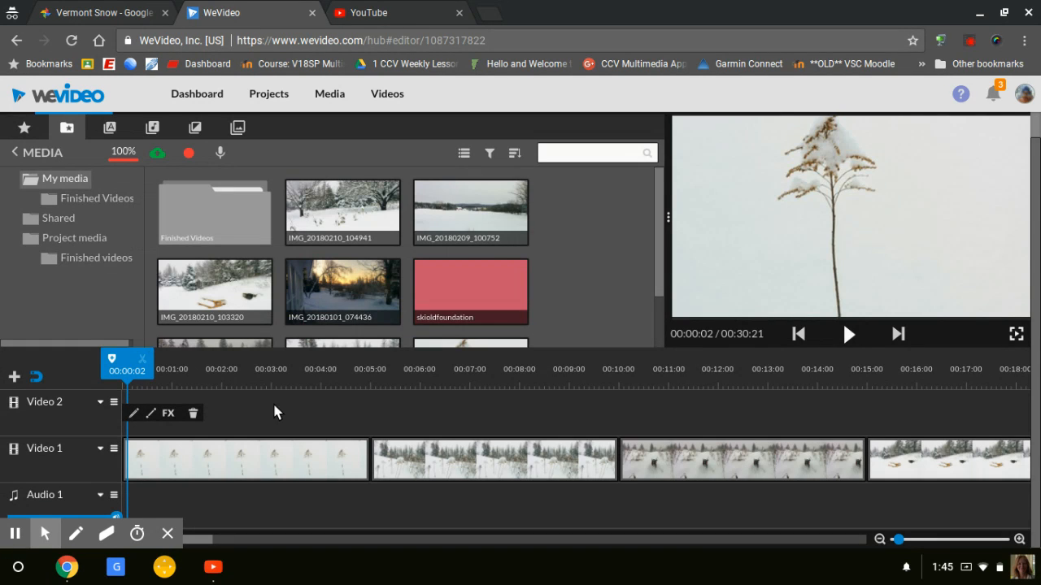
Preview the slideshow from the first photo clip into the second, stopping at about 00:09:02.
left_click(848, 334)
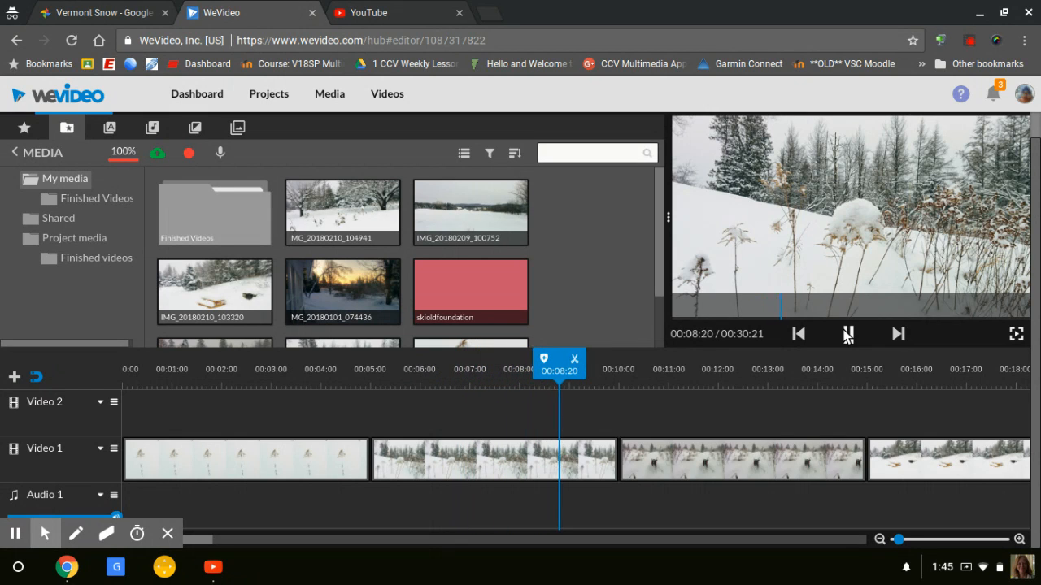
left_click(848, 334)
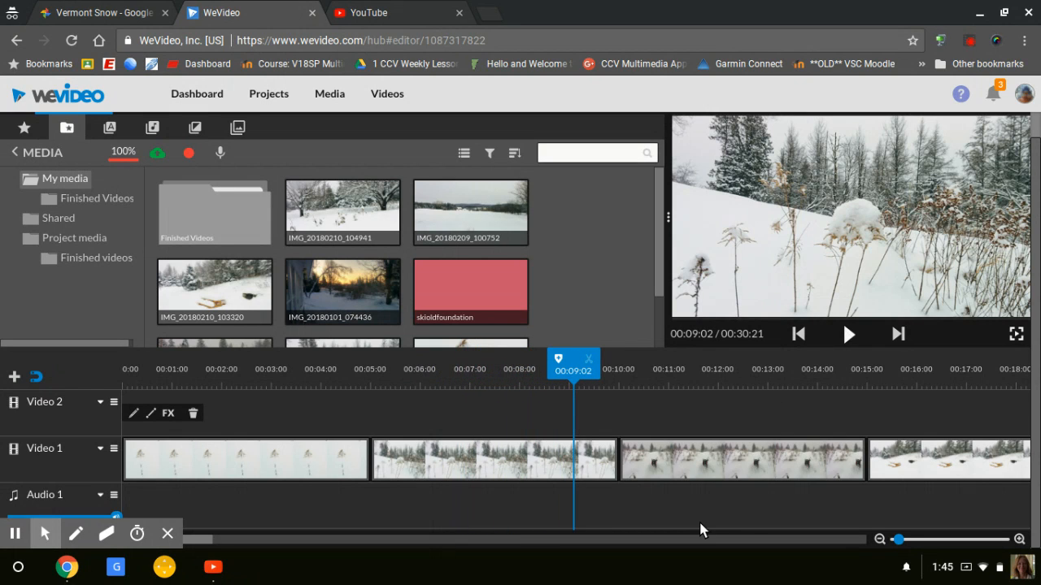